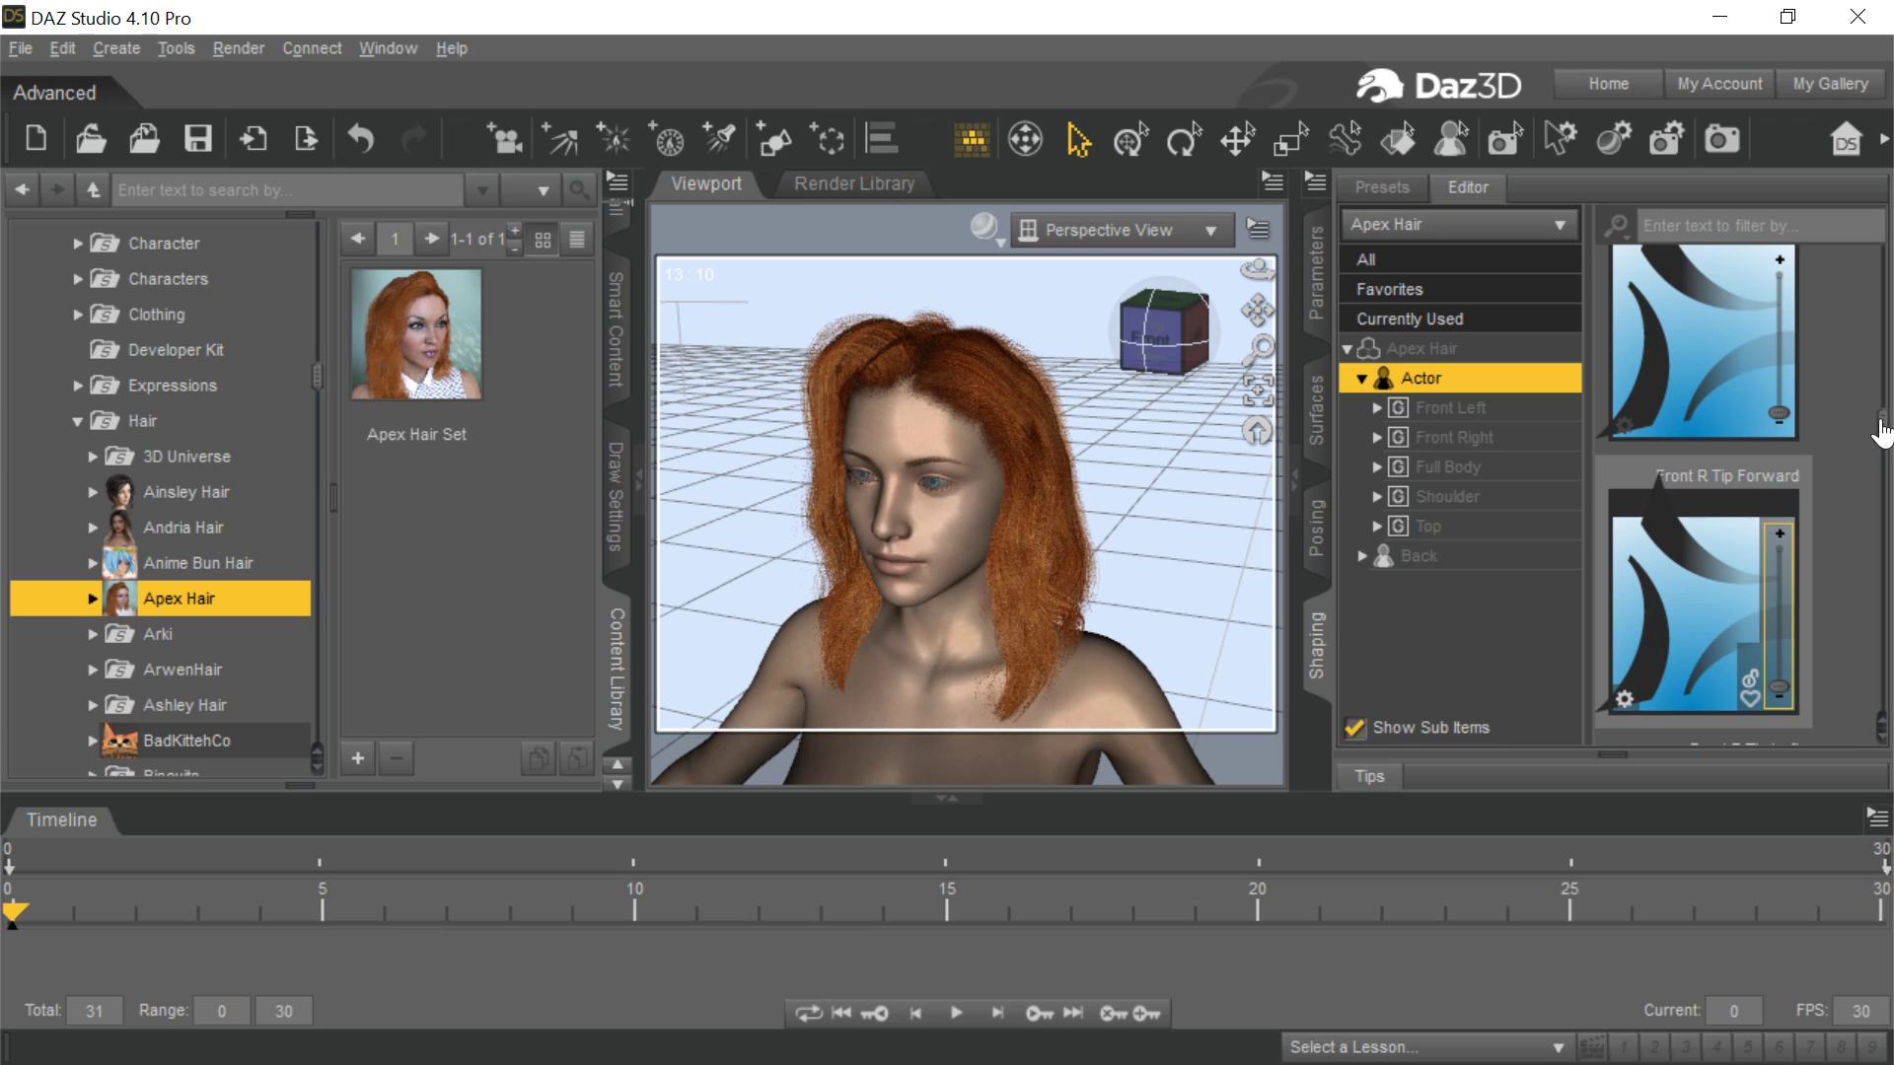
# Inspect the parameter settings of the Apex Hair's Front Left Back morph, checking its internal name and label.
pyautogui.moveTo(1882, 431); pyautogui.dragTo(1881, 259)
pyautogui.moveTo(1778, 470); pyautogui.dragTo(1815, 503)
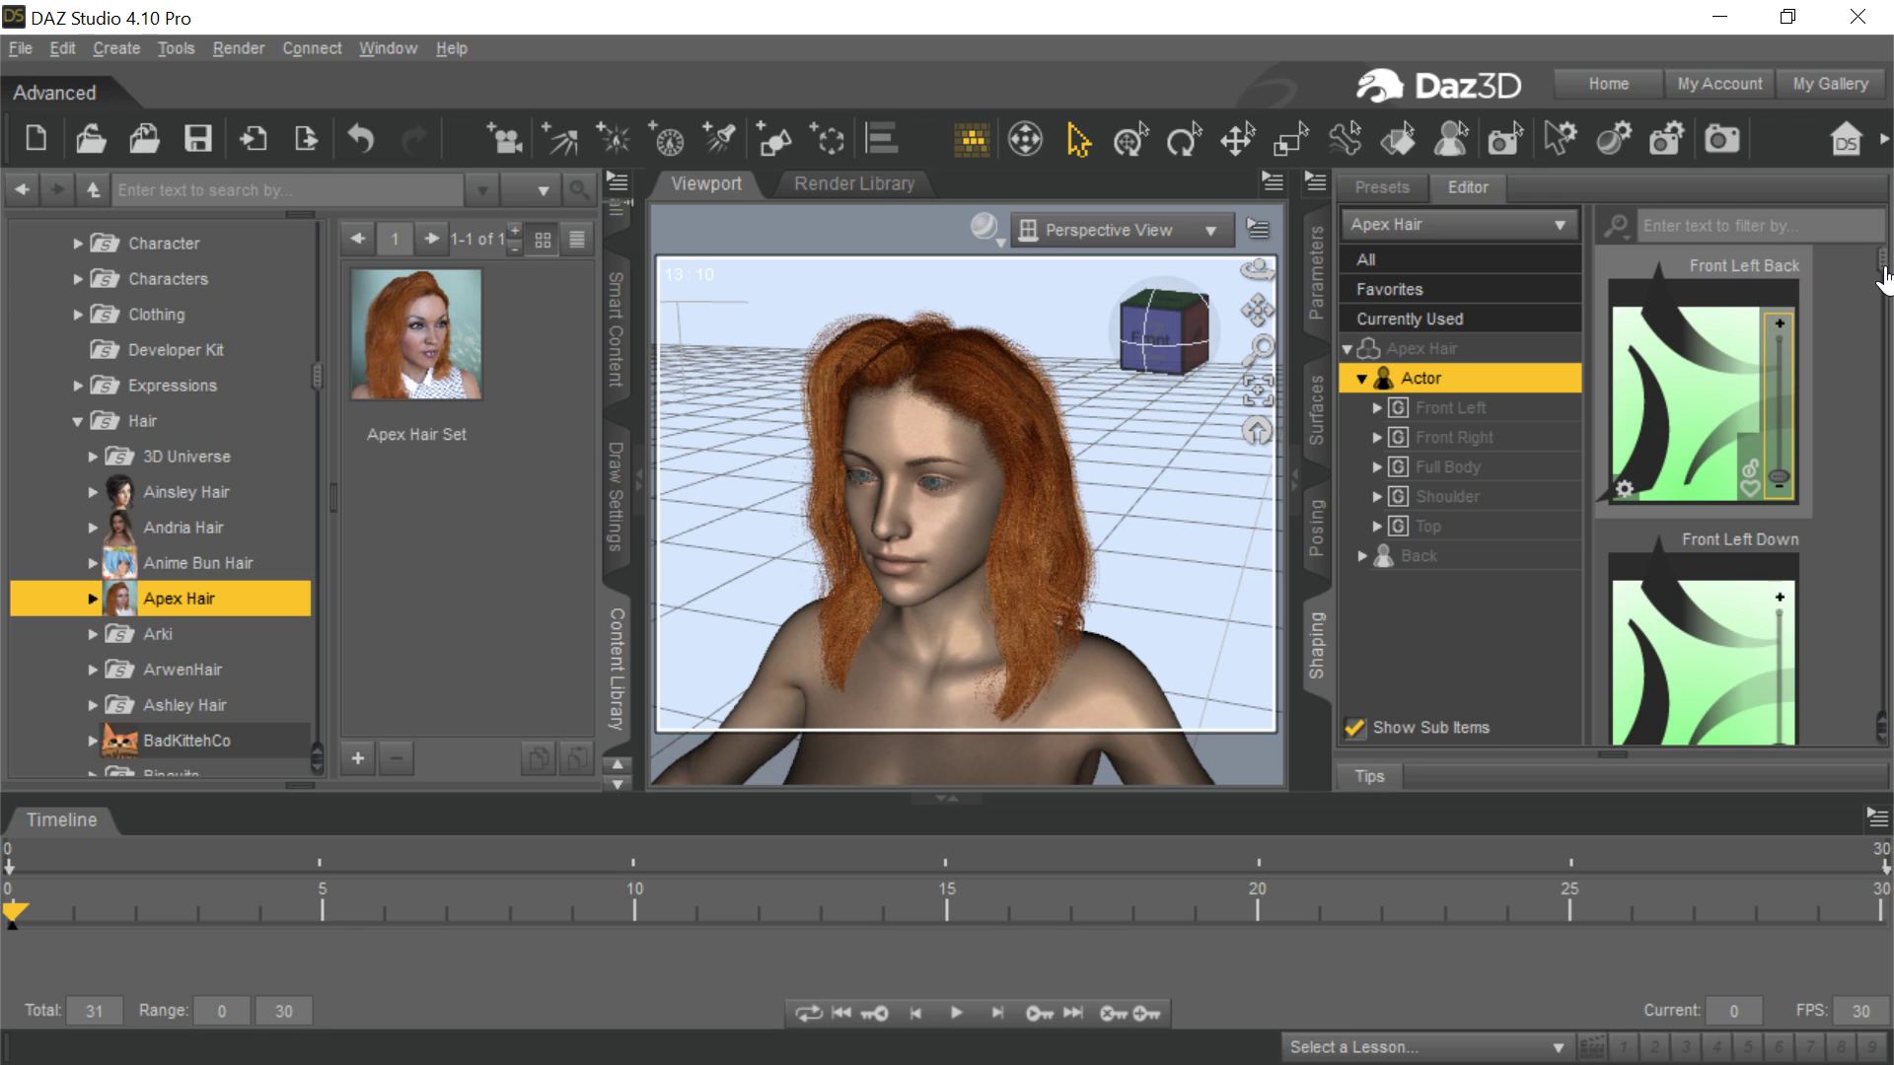
pyautogui.click(1625, 491)
pyautogui.click(1637, 505)
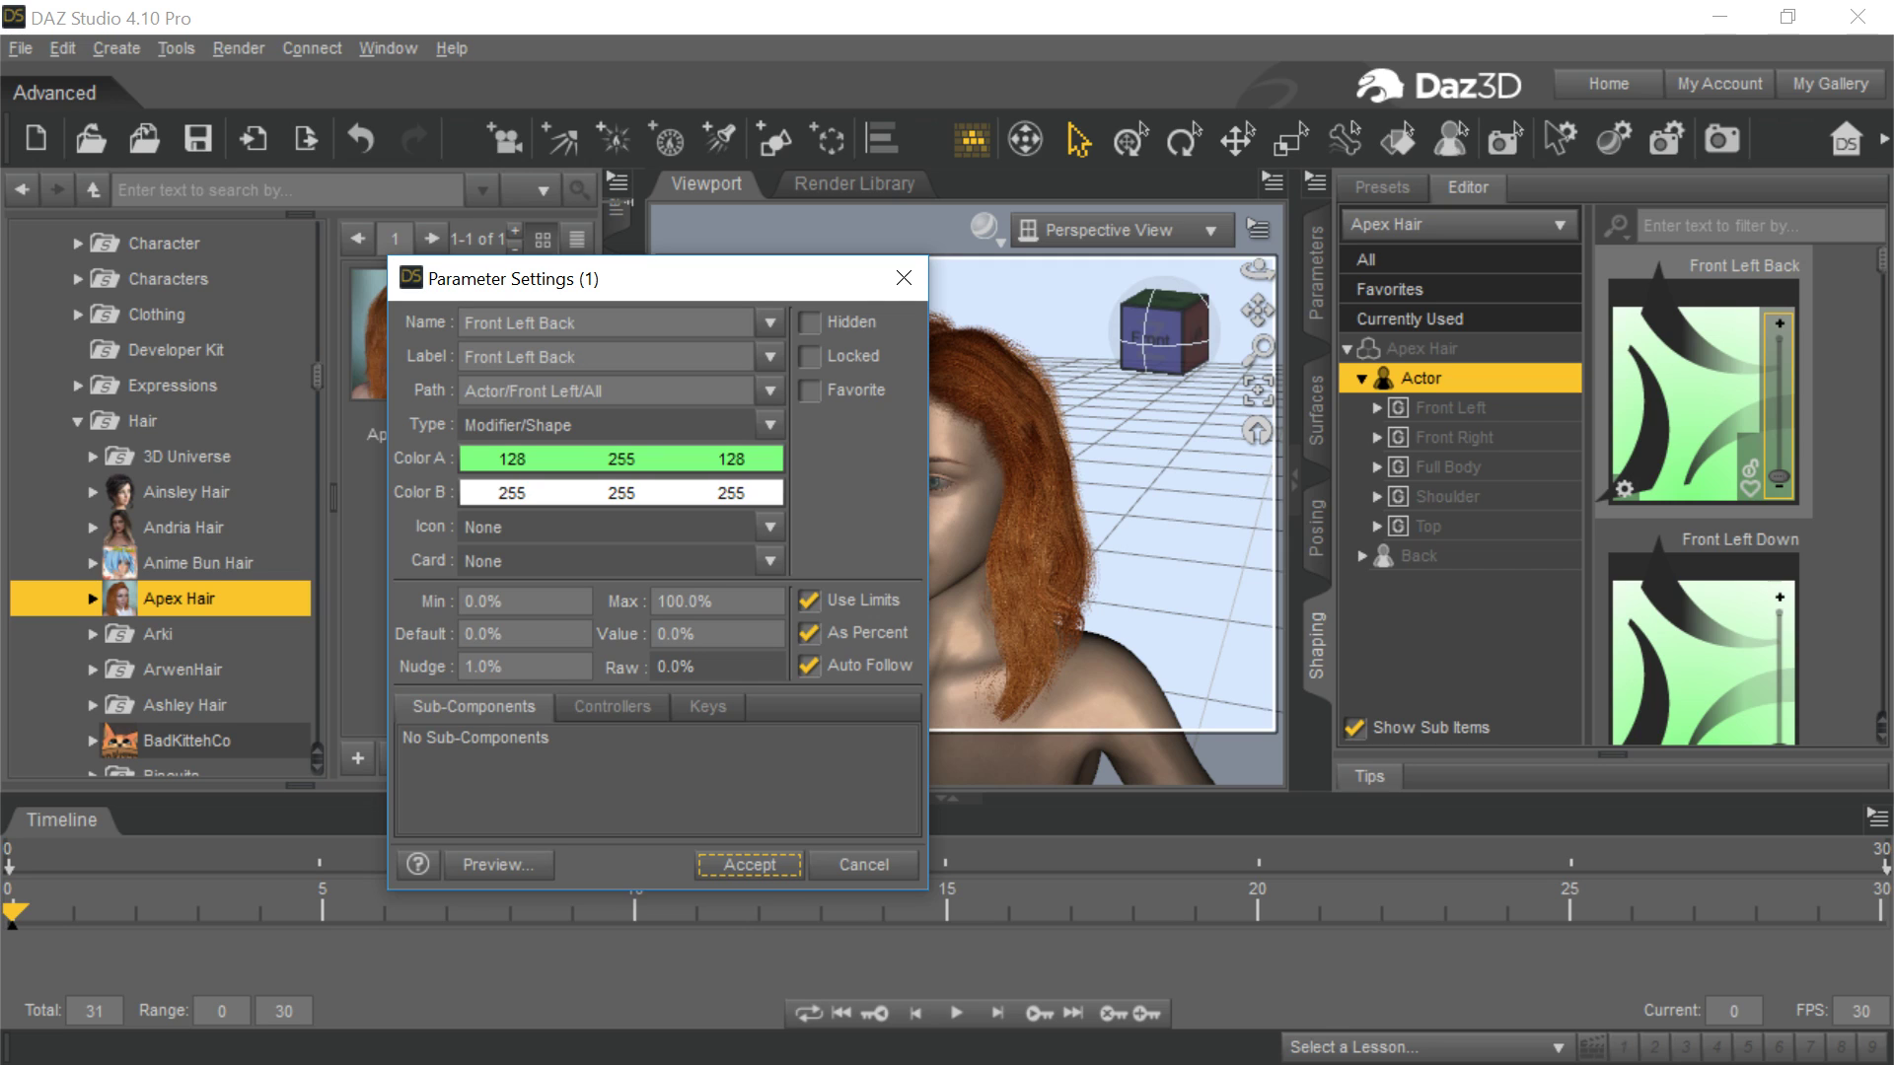
pyautogui.click(902, 278)
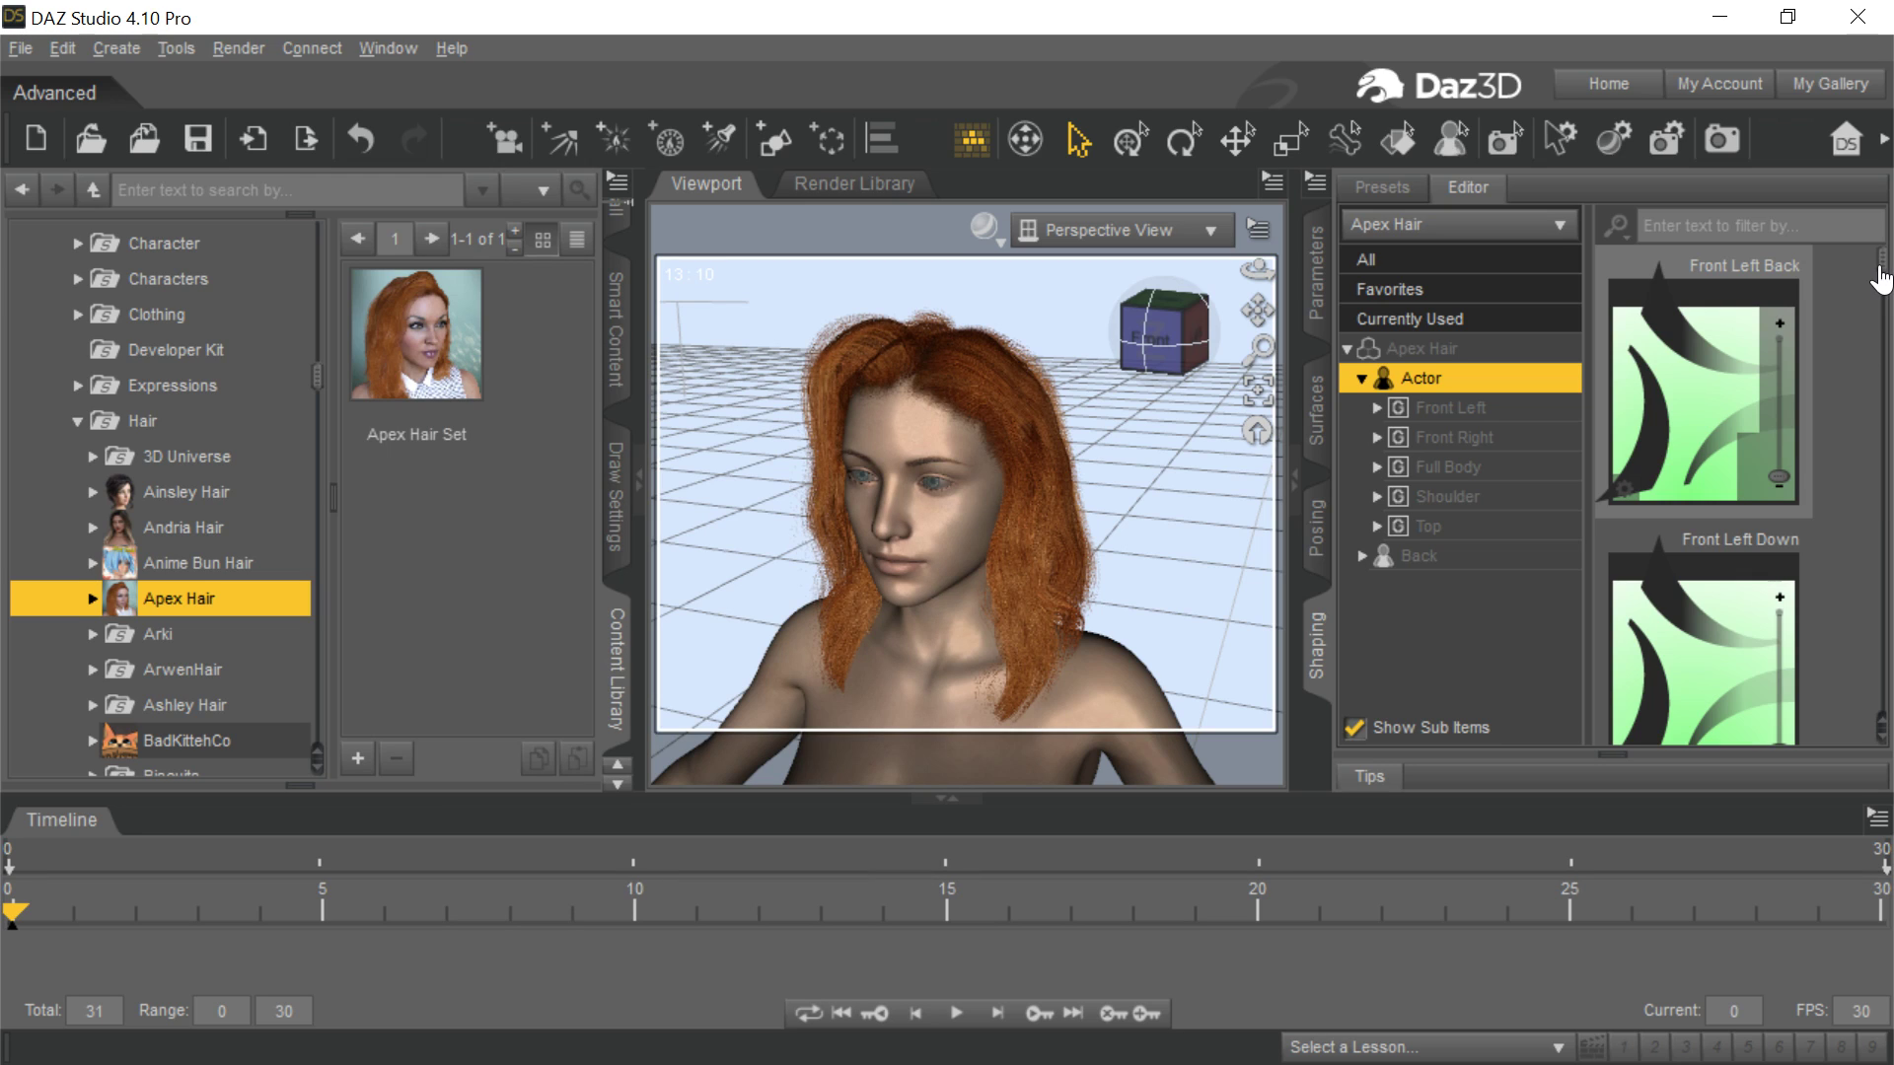
# Inspect the parameter settings of the Shldr R Ft&Bk Drape-Left morph, comparing its internal name with its label.
pyautogui.moveTo(1882, 266); pyautogui.dragTo(1880, 580)
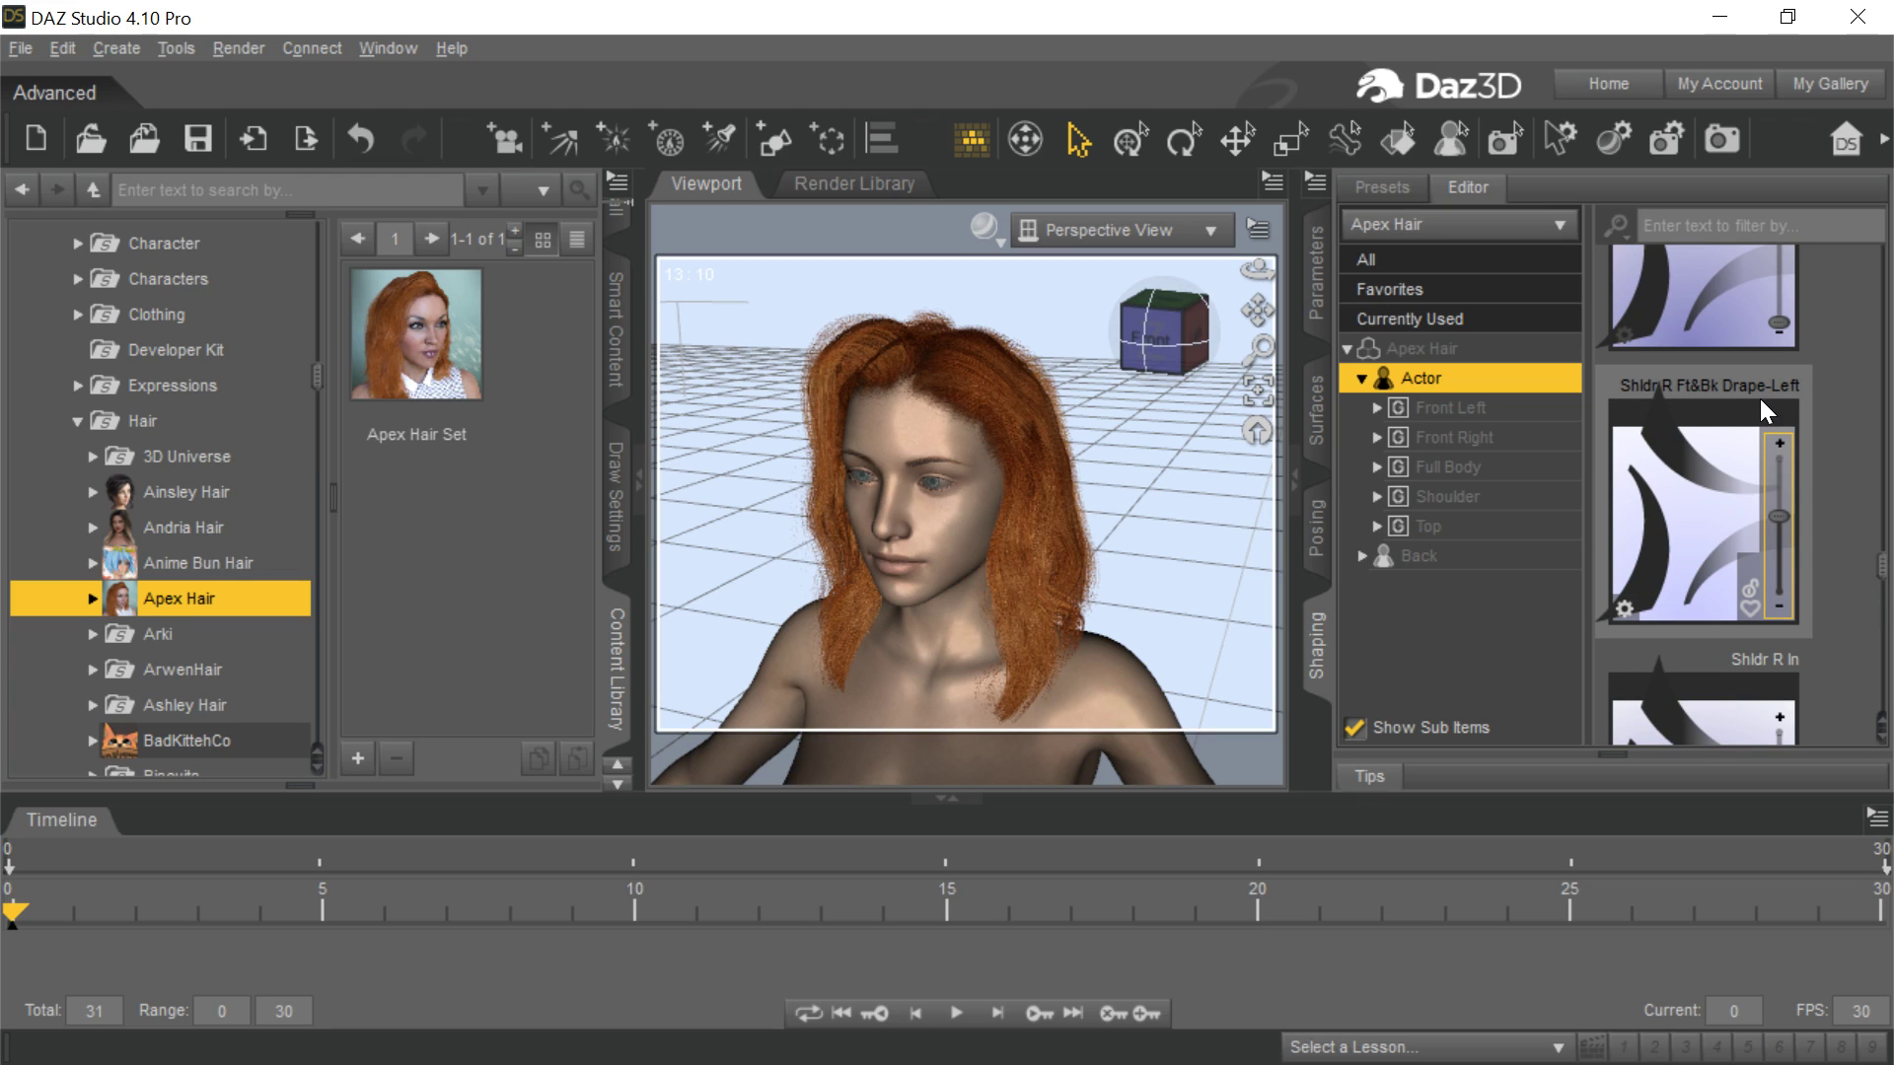
pyautogui.click(1624, 609)
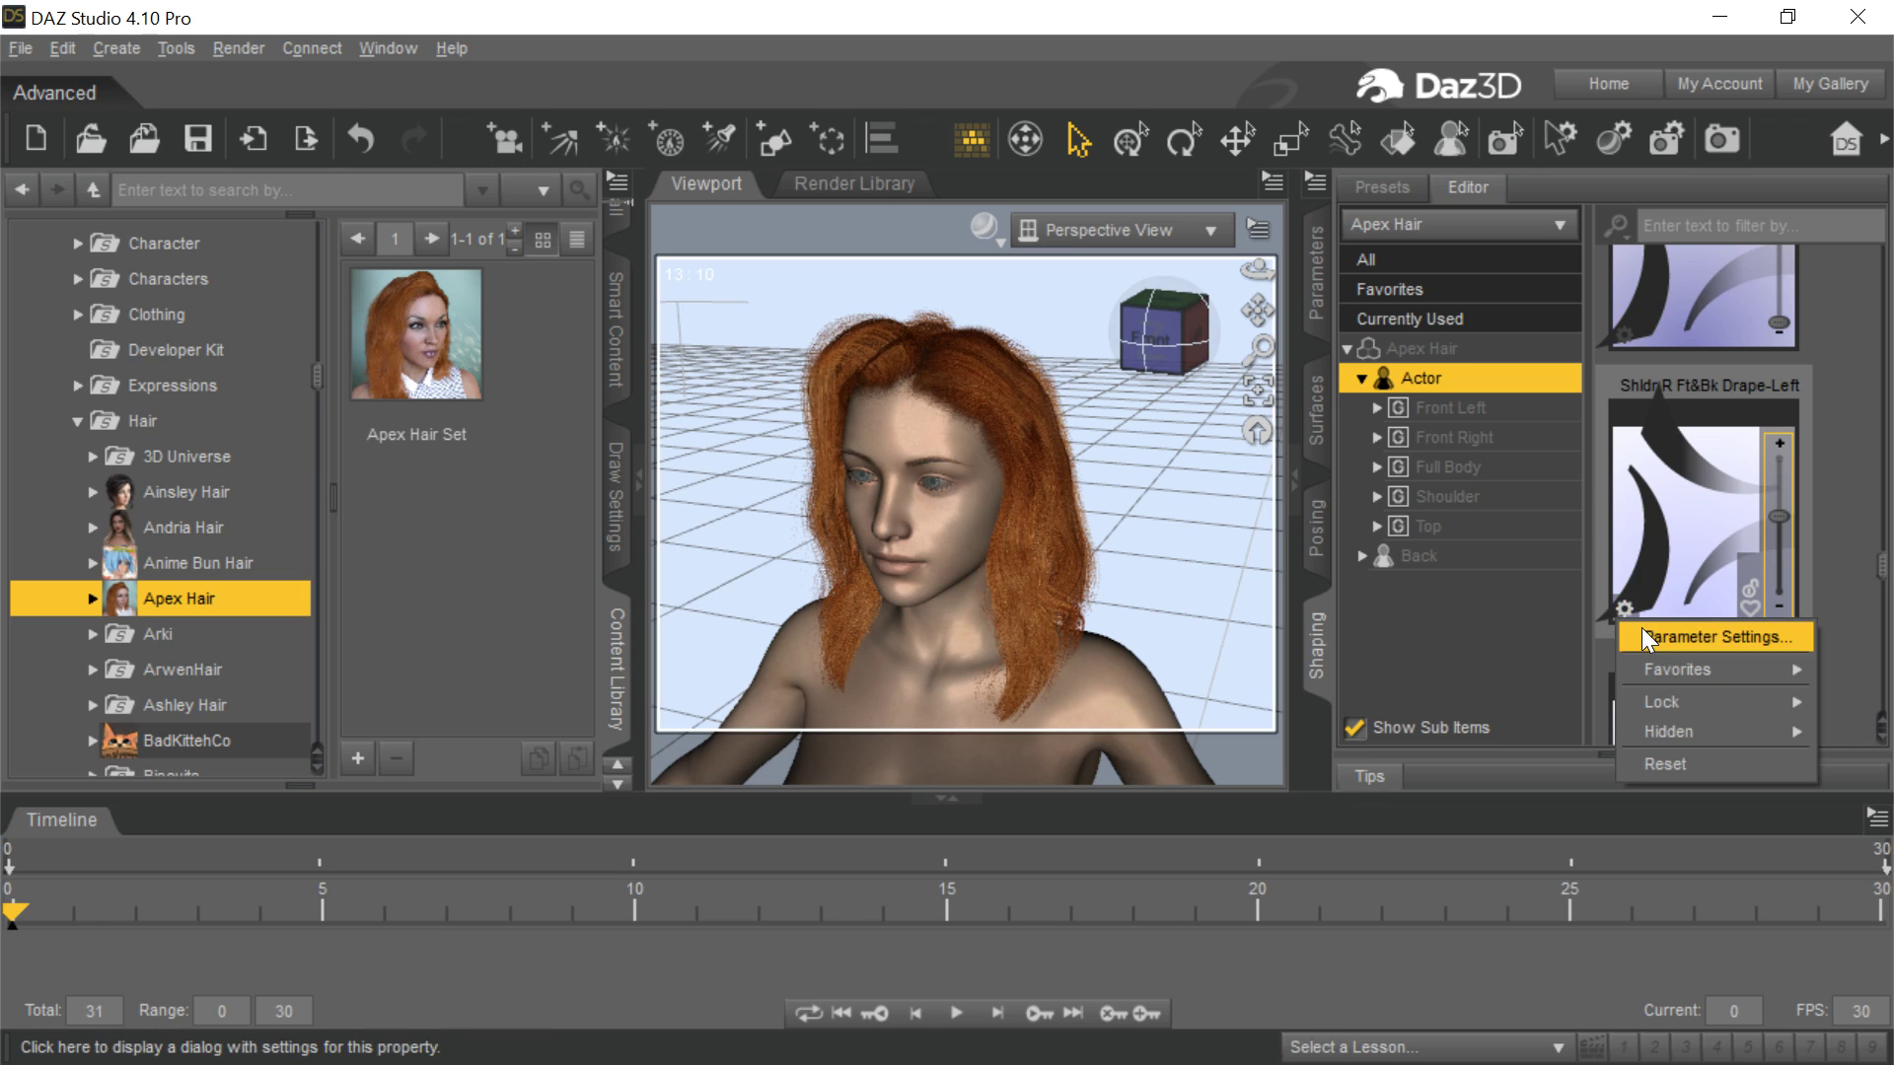
pyautogui.click(1641, 628)
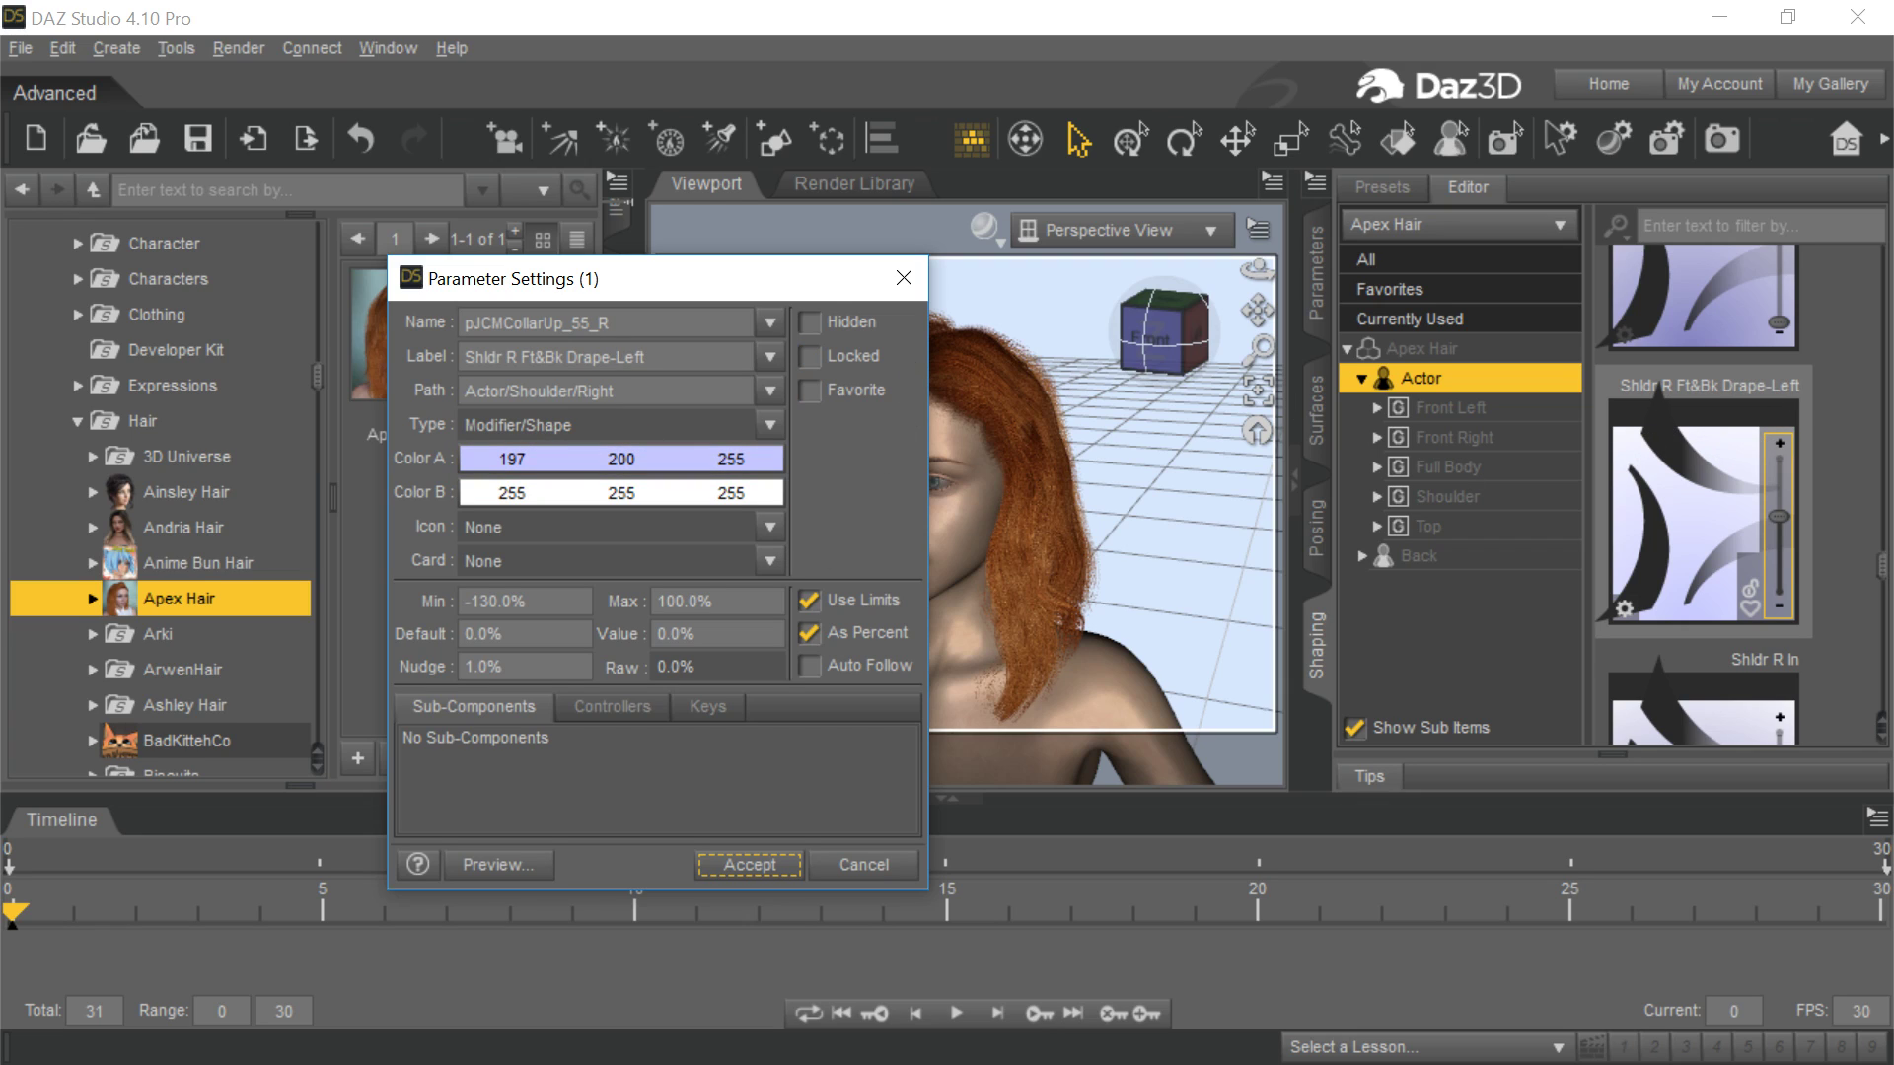
pyautogui.click(904, 277)
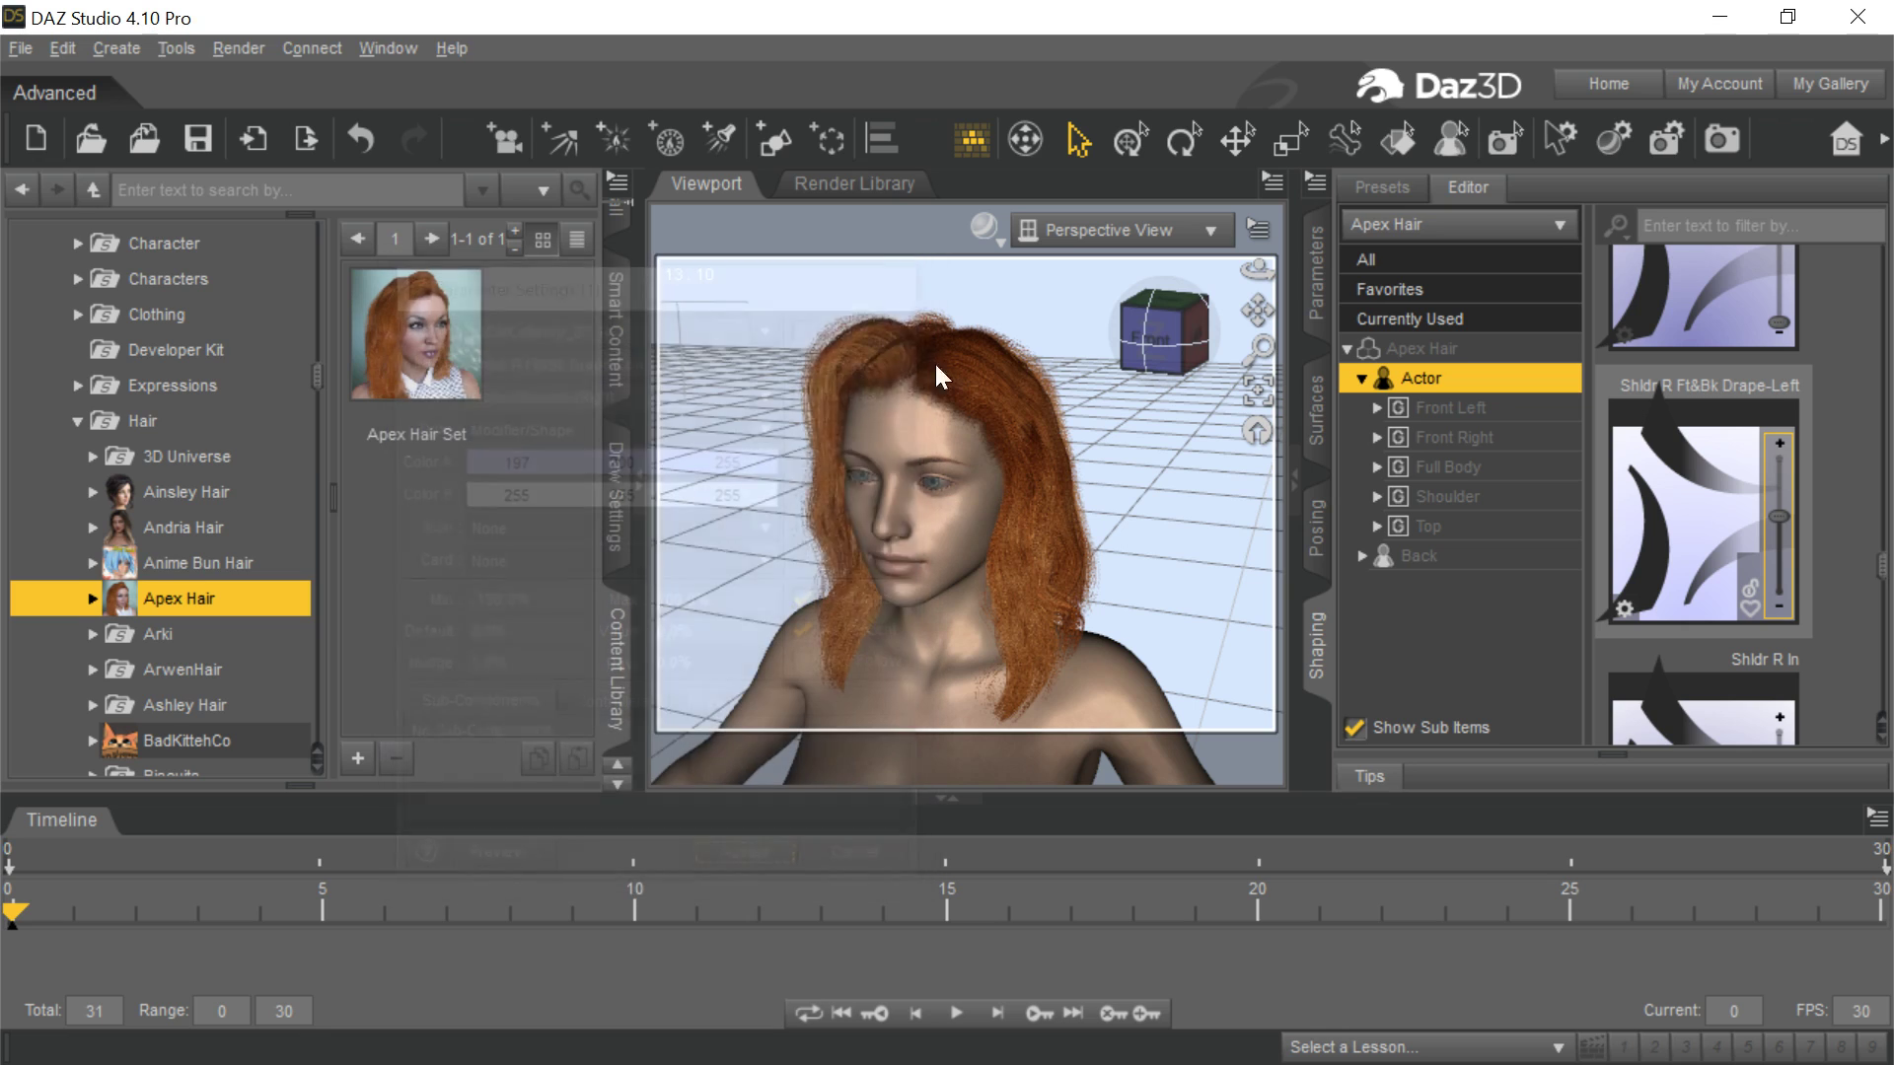
pyautogui.moveTo(1880, 582); pyautogui.dragTo(1885, 272)
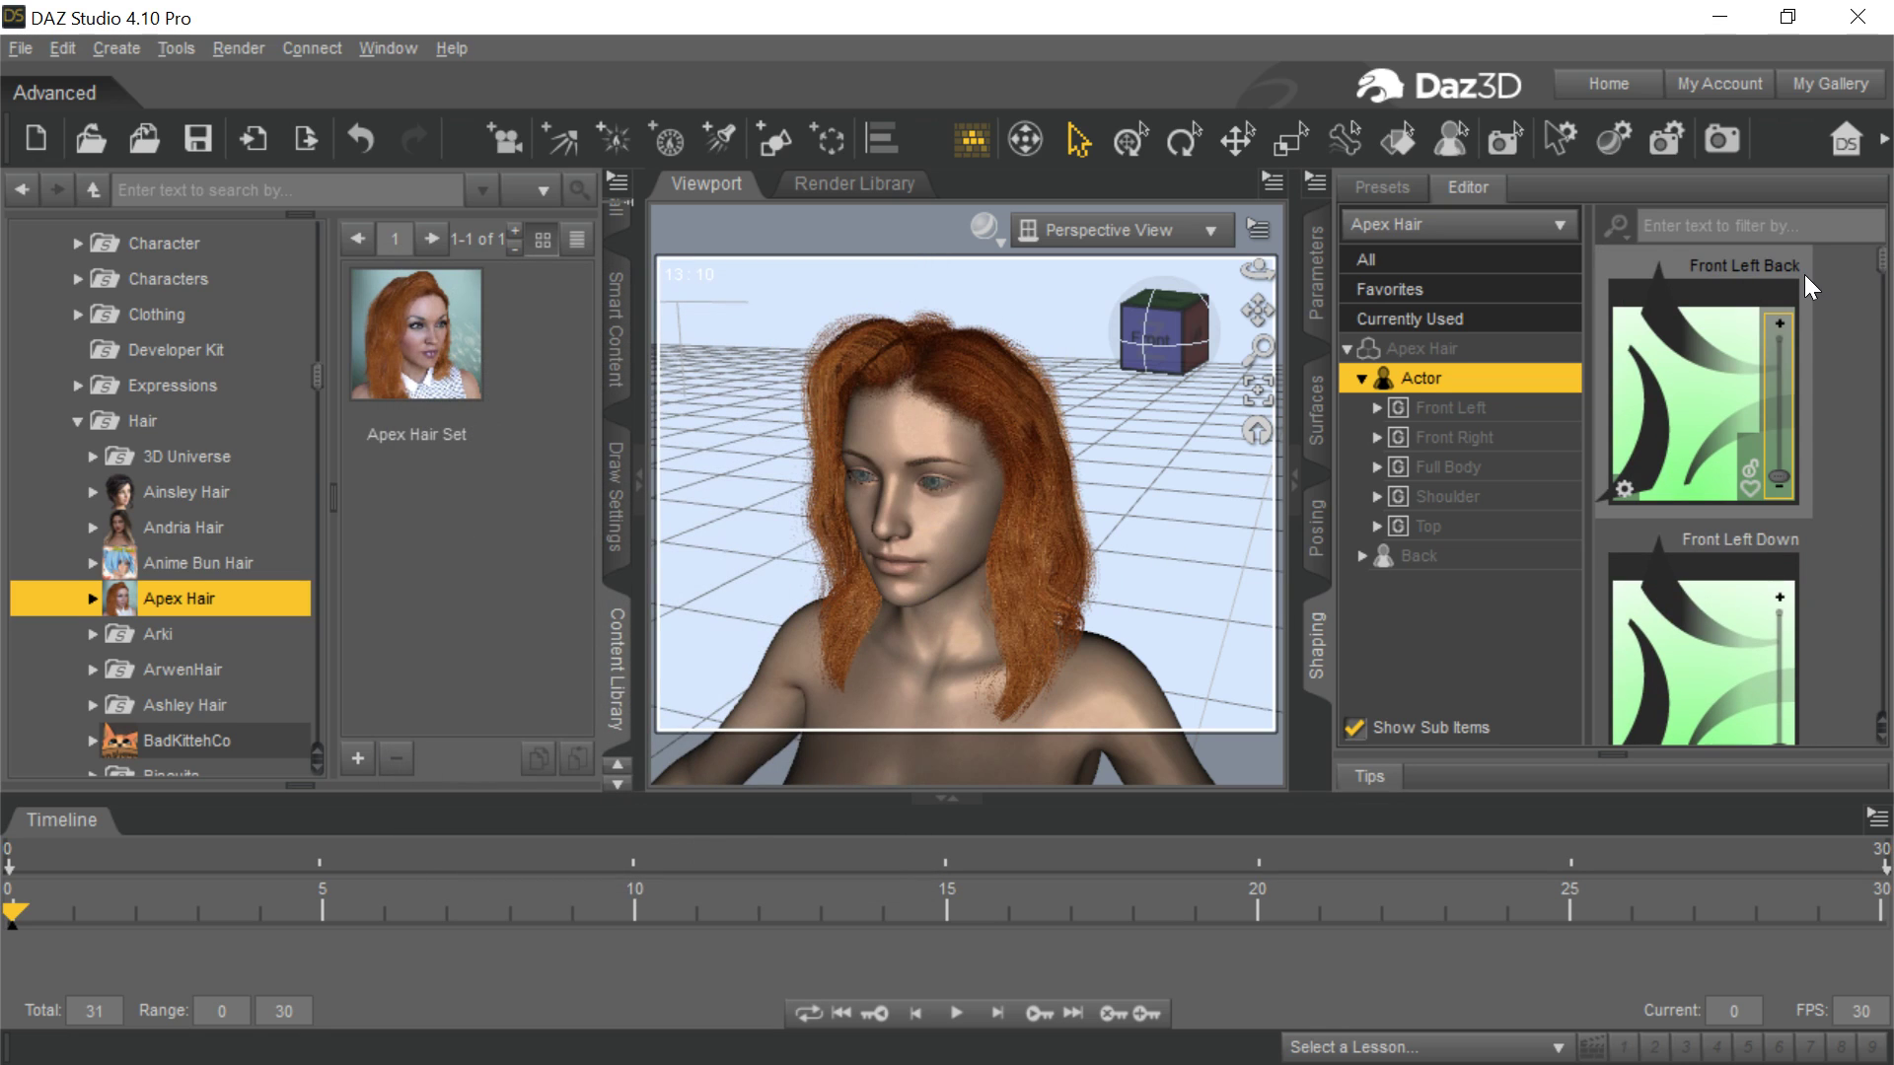
pyautogui.scroll(-1, 1815, 334)
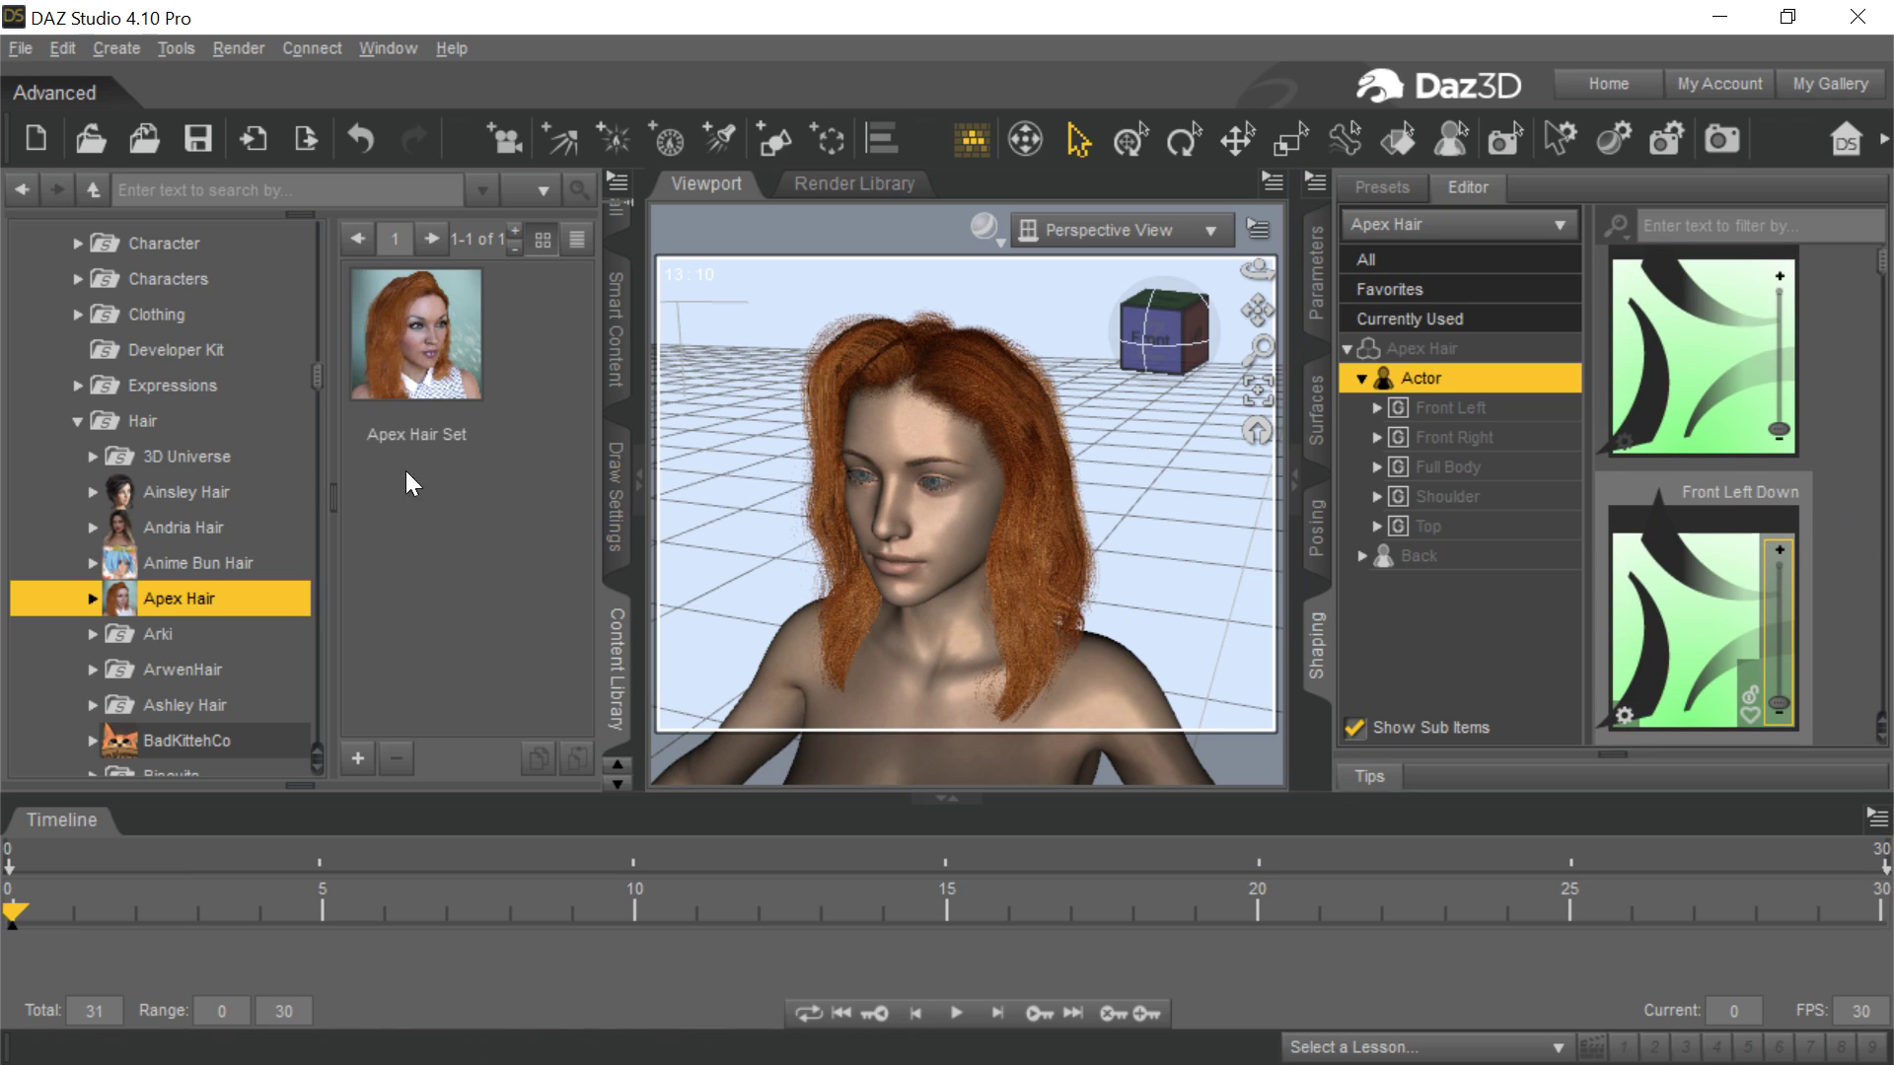
# Start an FBX export of the scene, overwriting the existing Apex Hair.fbx.
pyautogui.click(21, 55)
pyautogui.click(124, 393)
pyautogui.doubleClick(694, 400)
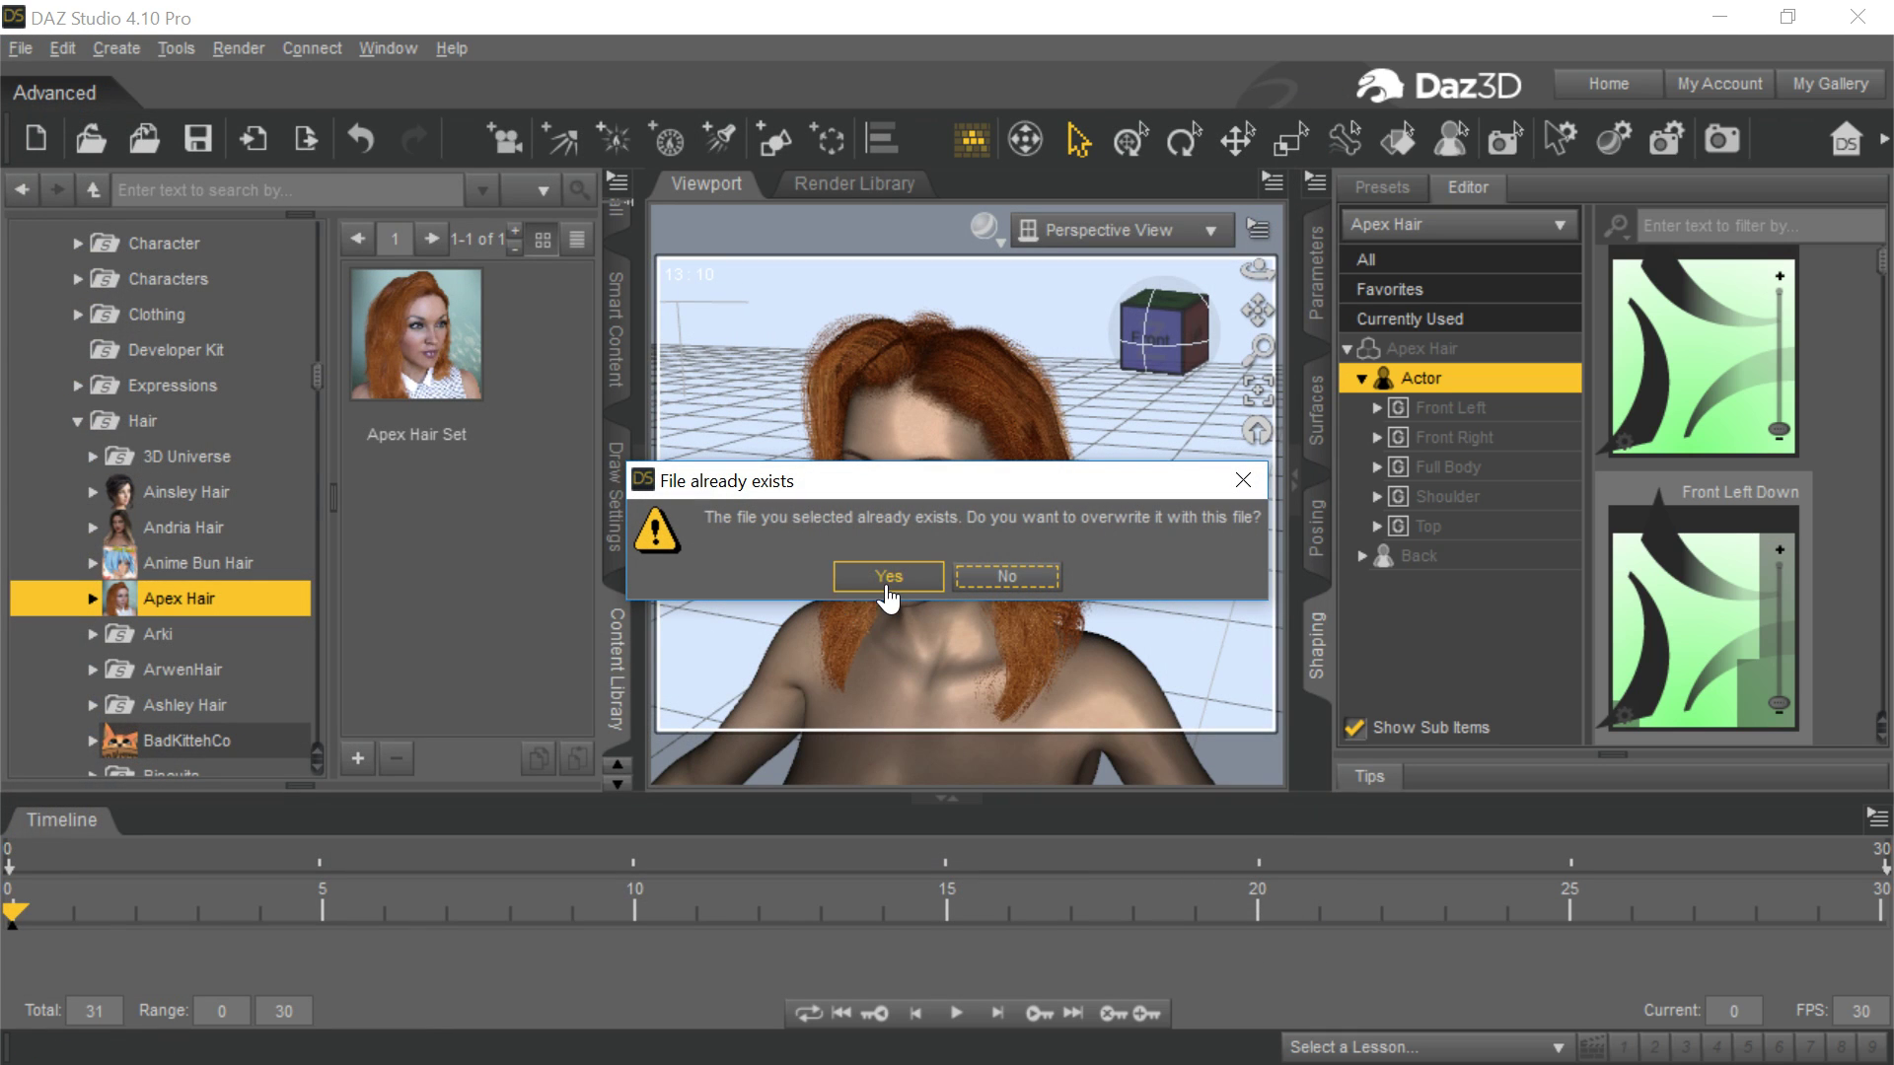
pyautogui.click(887, 577)
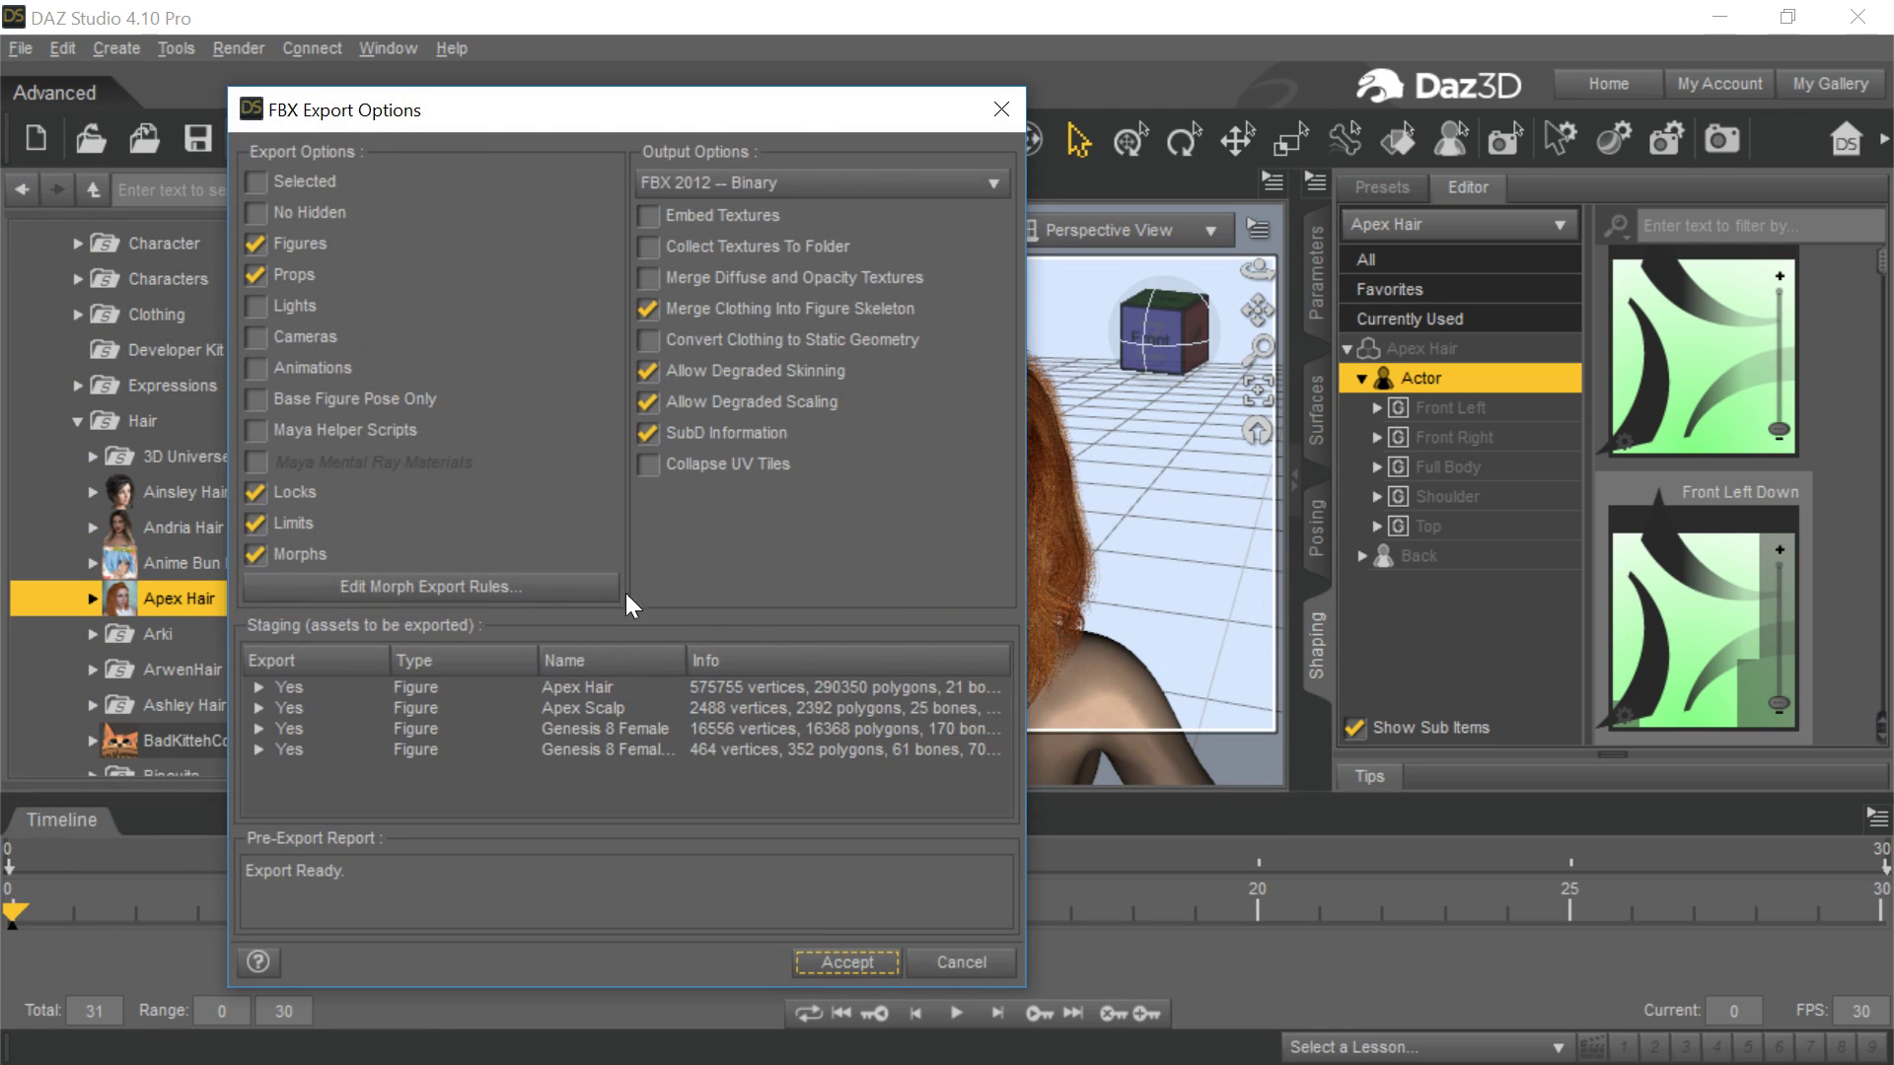
# Edit the morph export rules so that rule 0 matches Front Left.
pyautogui.click(556, 589)
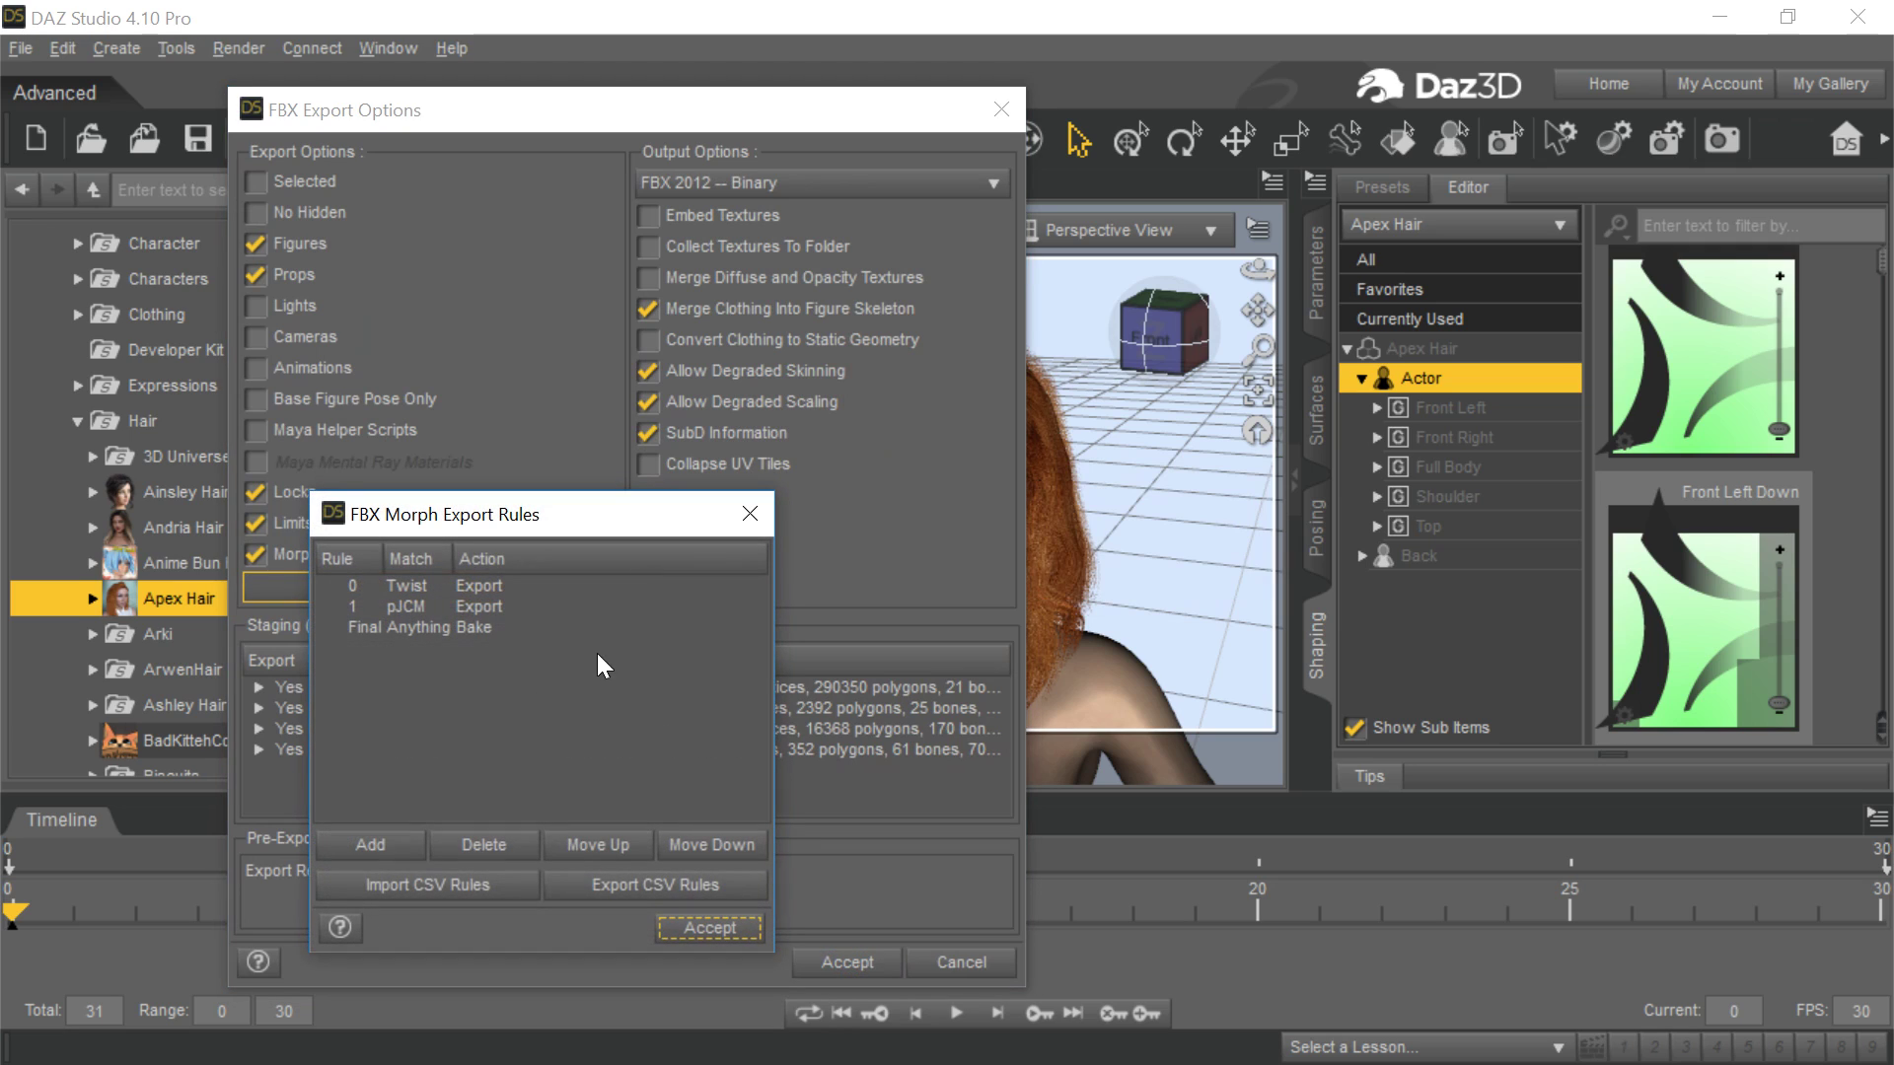
pyautogui.click(418, 592)
pyautogui.doubleClick(412, 584)
pyautogui.write('z')
pyautogui.press('BackSpace')
pyautogui.write('Frp')
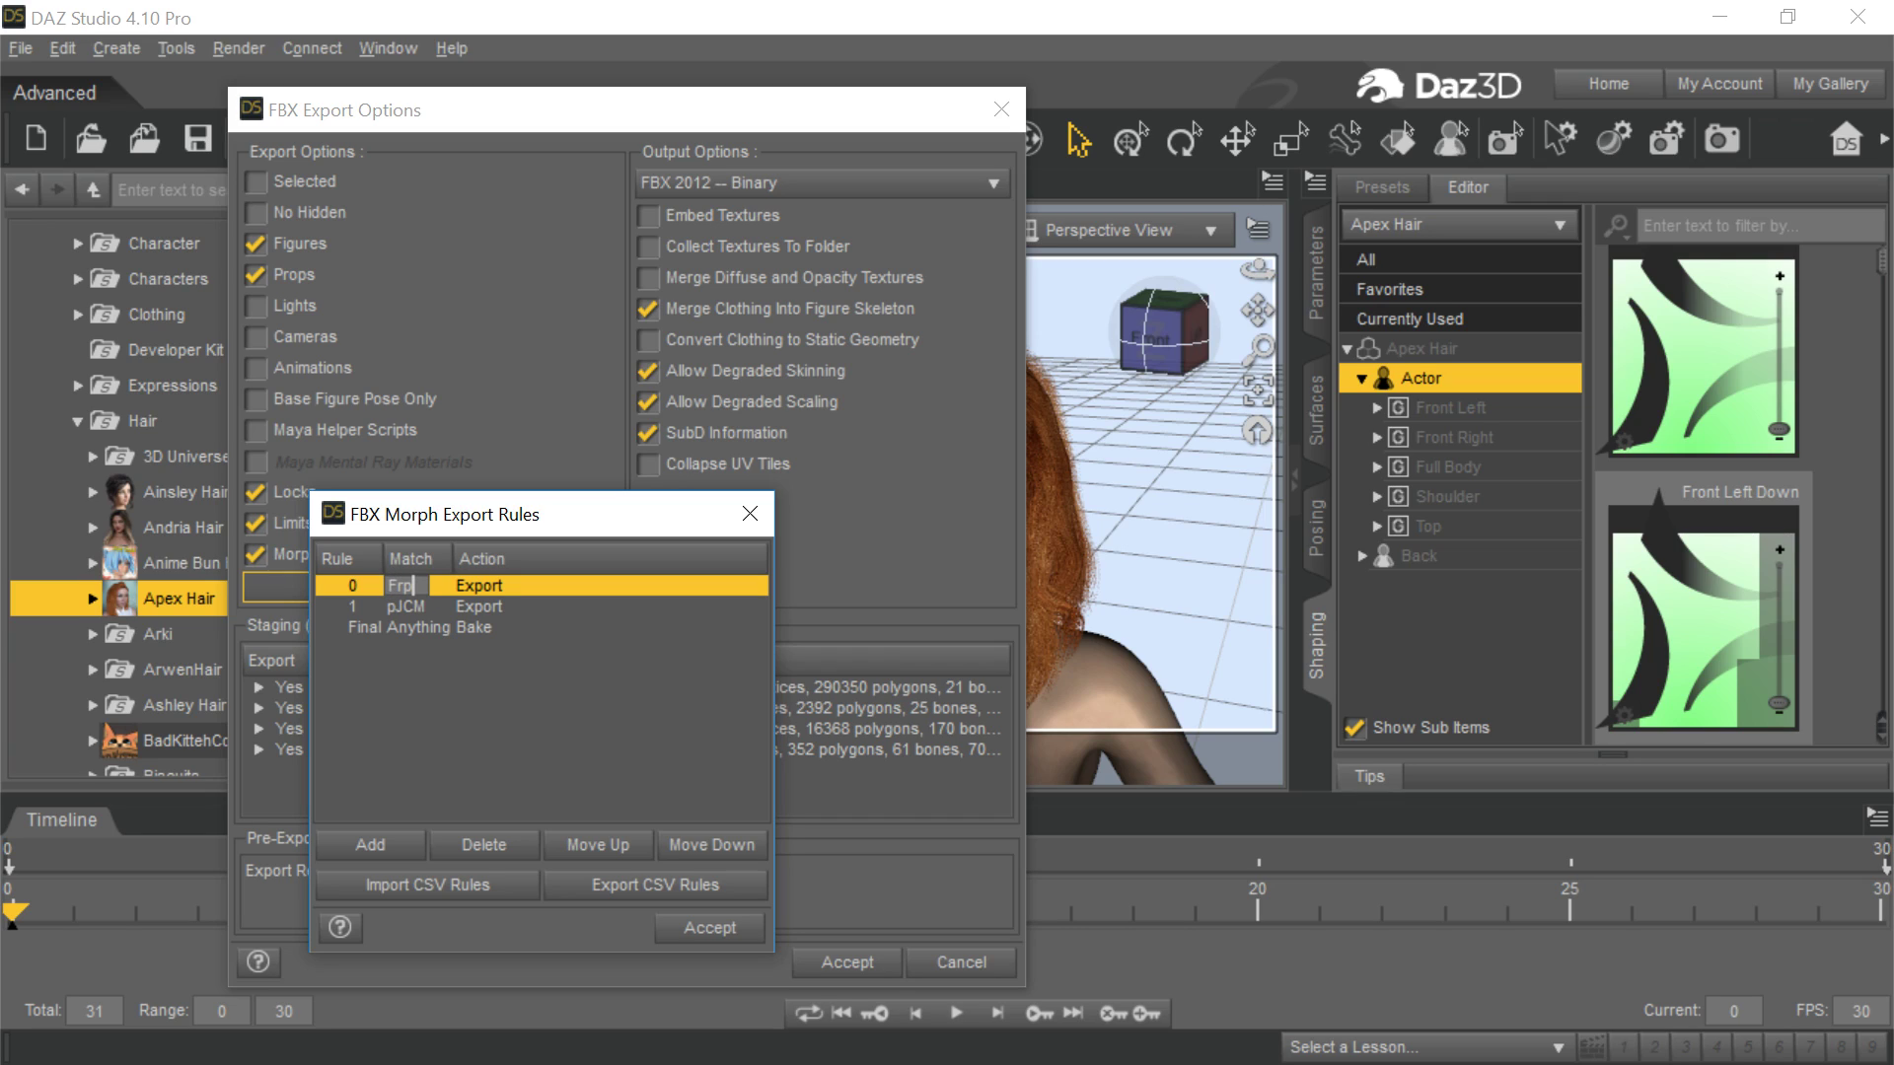
pyautogui.press('BackSpace')
pyautogui.press('BackSpace')
pyautogui.write('Front')
pyautogui.write(' Le')
pyautogui.write('ft')
# Set rule 1 of the morph export rules to match Front Right and run the FBX export.
pyautogui.click(421, 604)
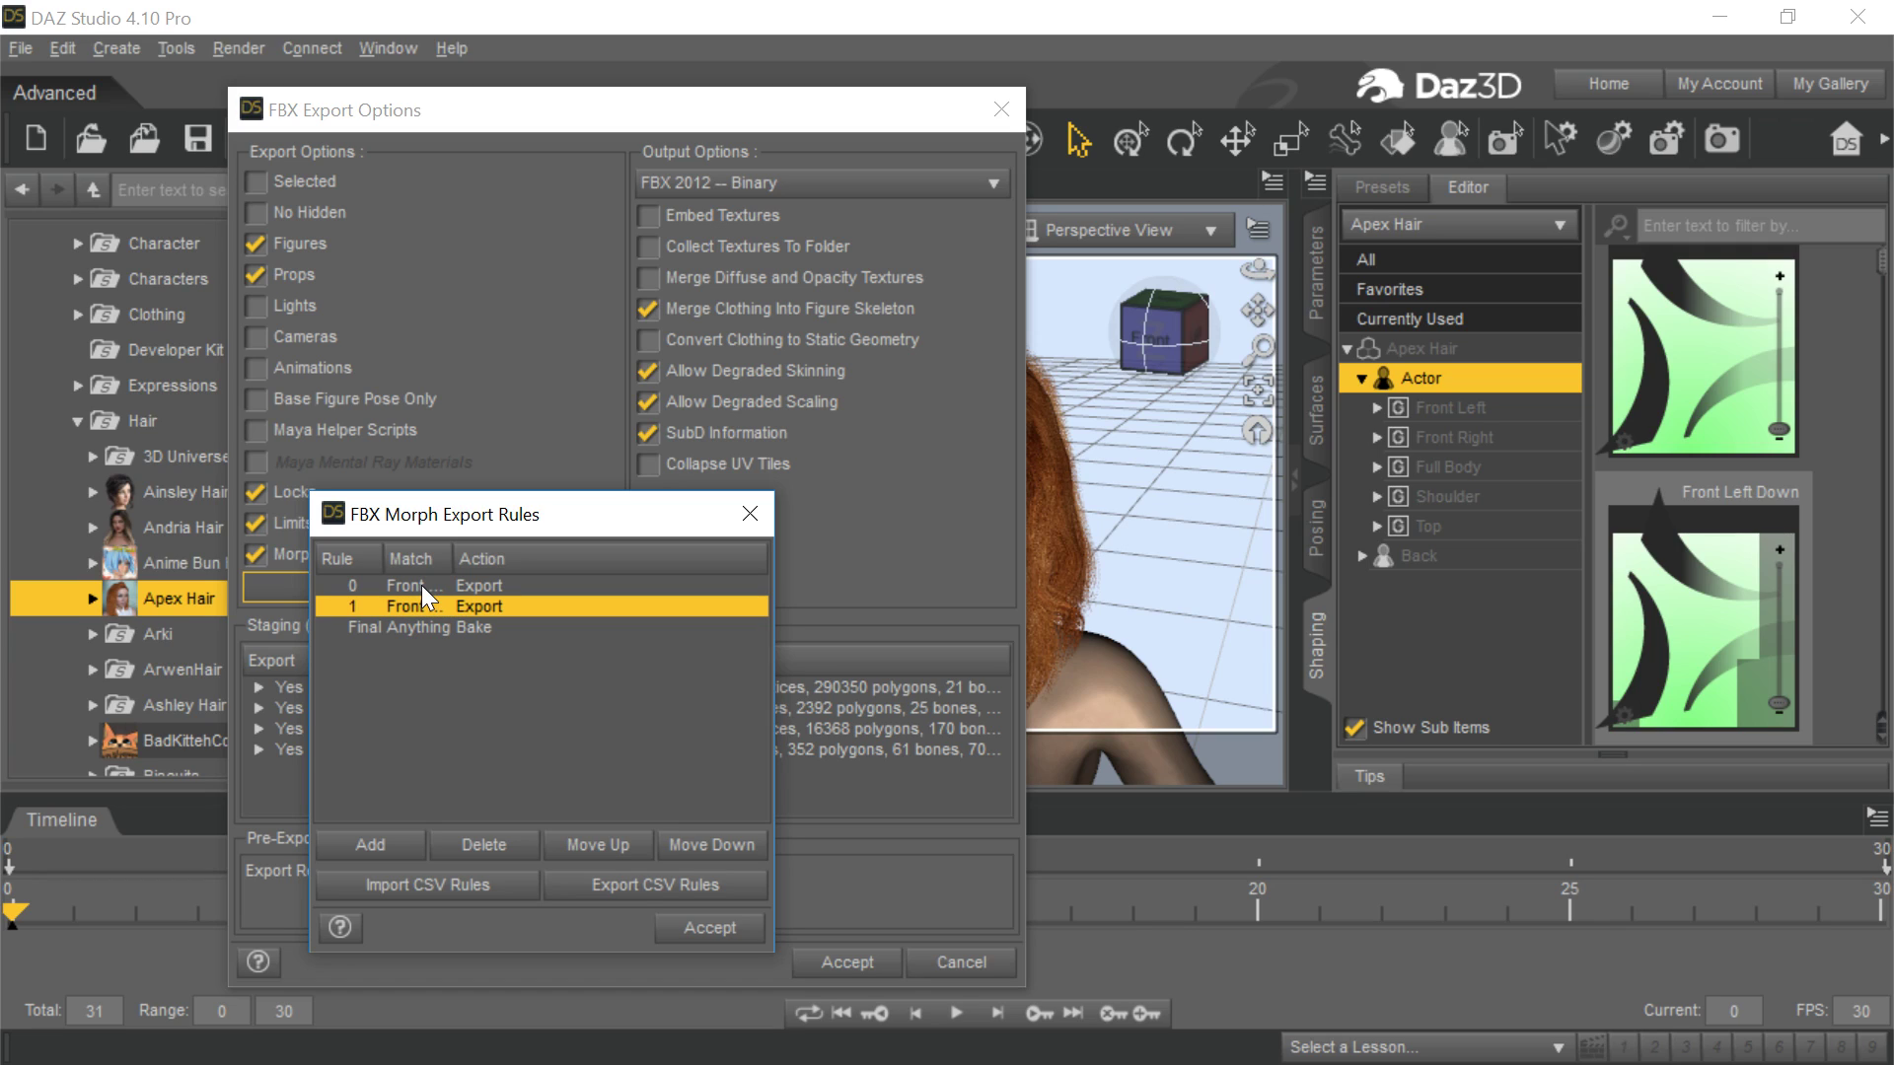
pyautogui.moveTo(453, 542); pyautogui.dragTo(537, 542)
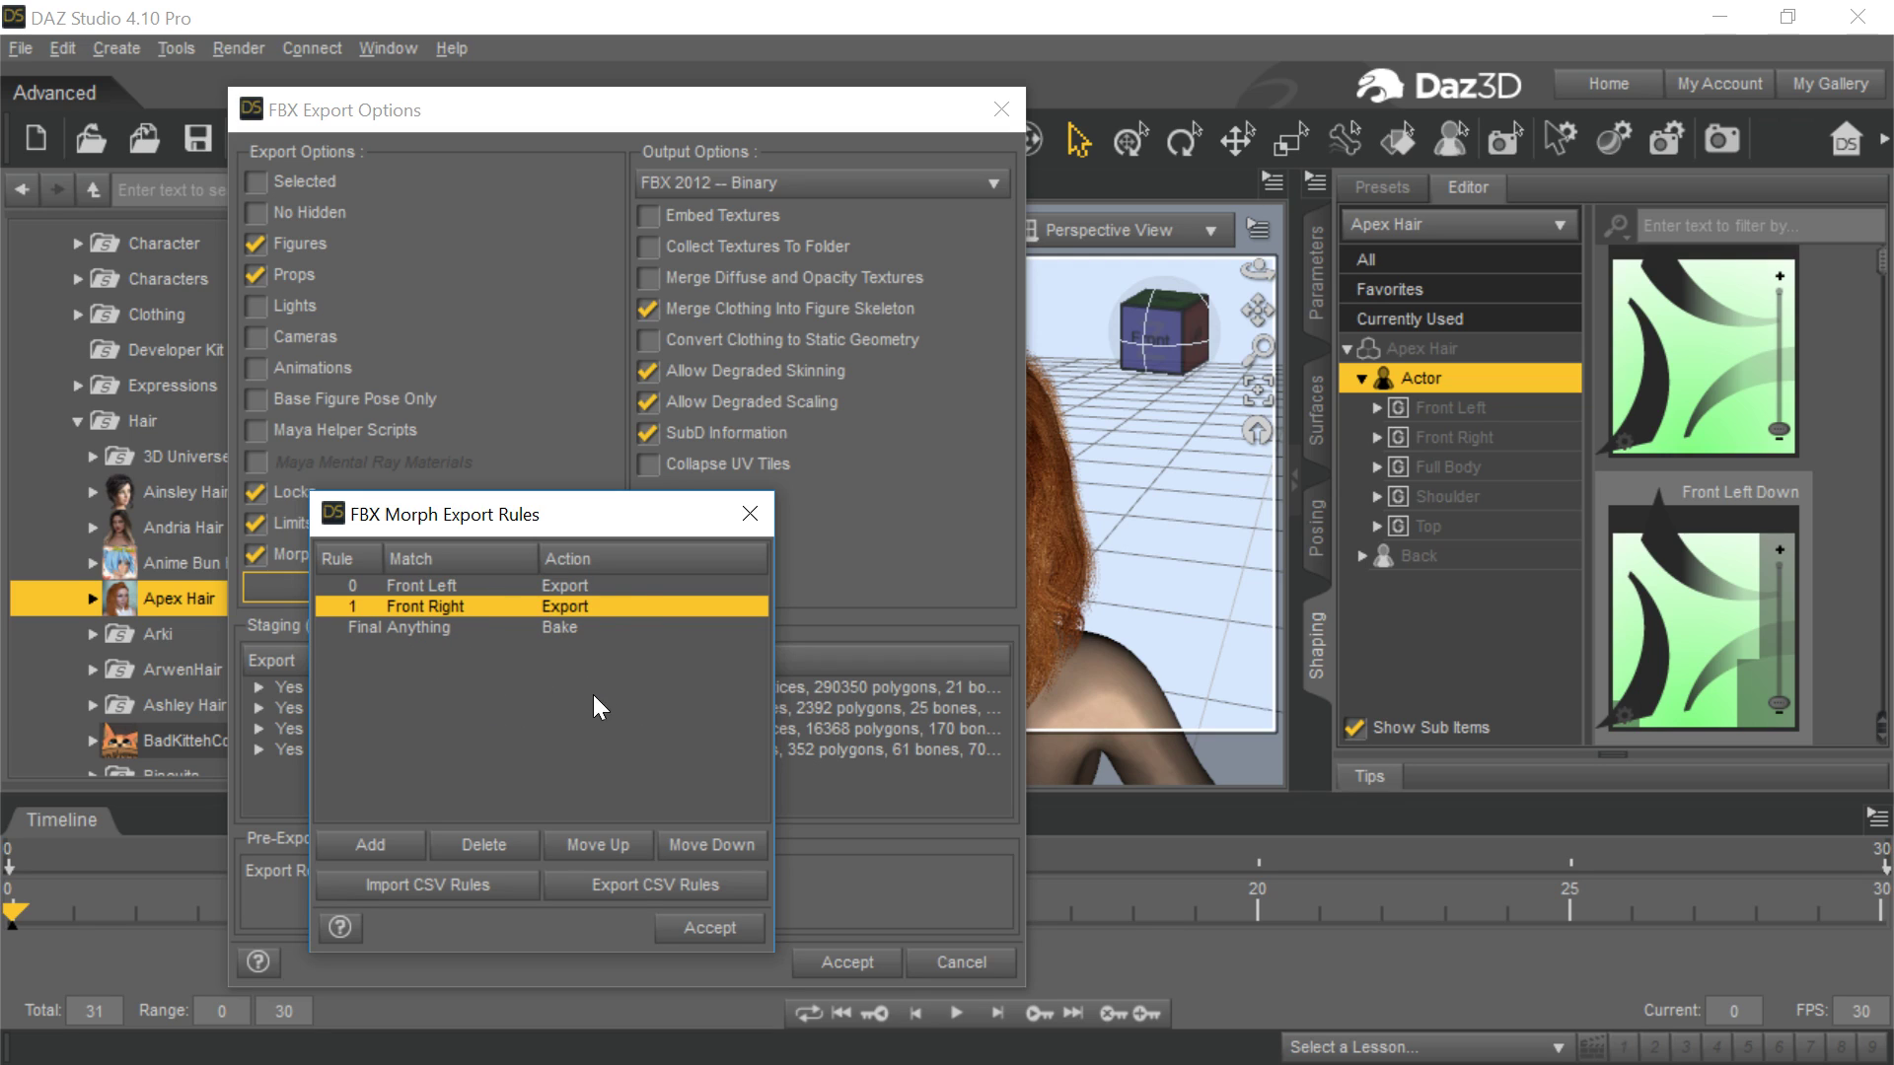
pyautogui.click(700, 926)
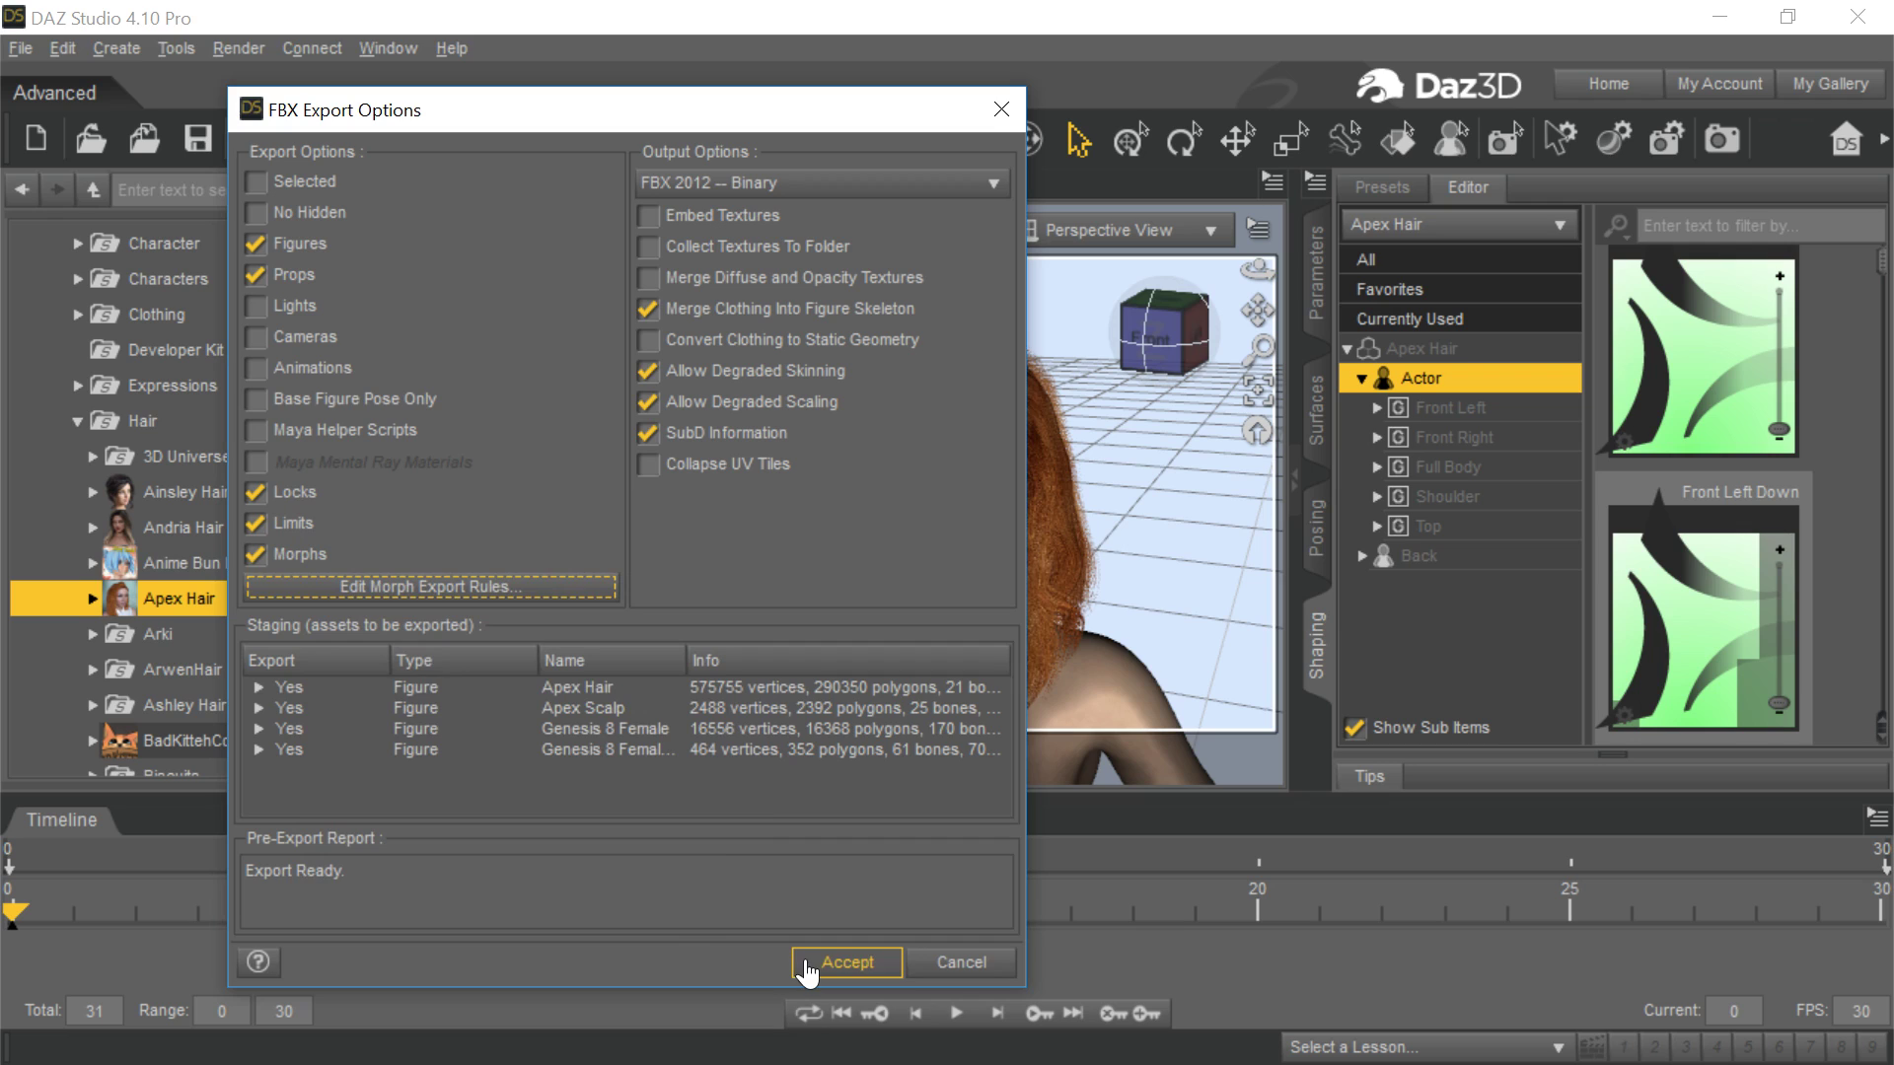
pyautogui.click(846, 962)
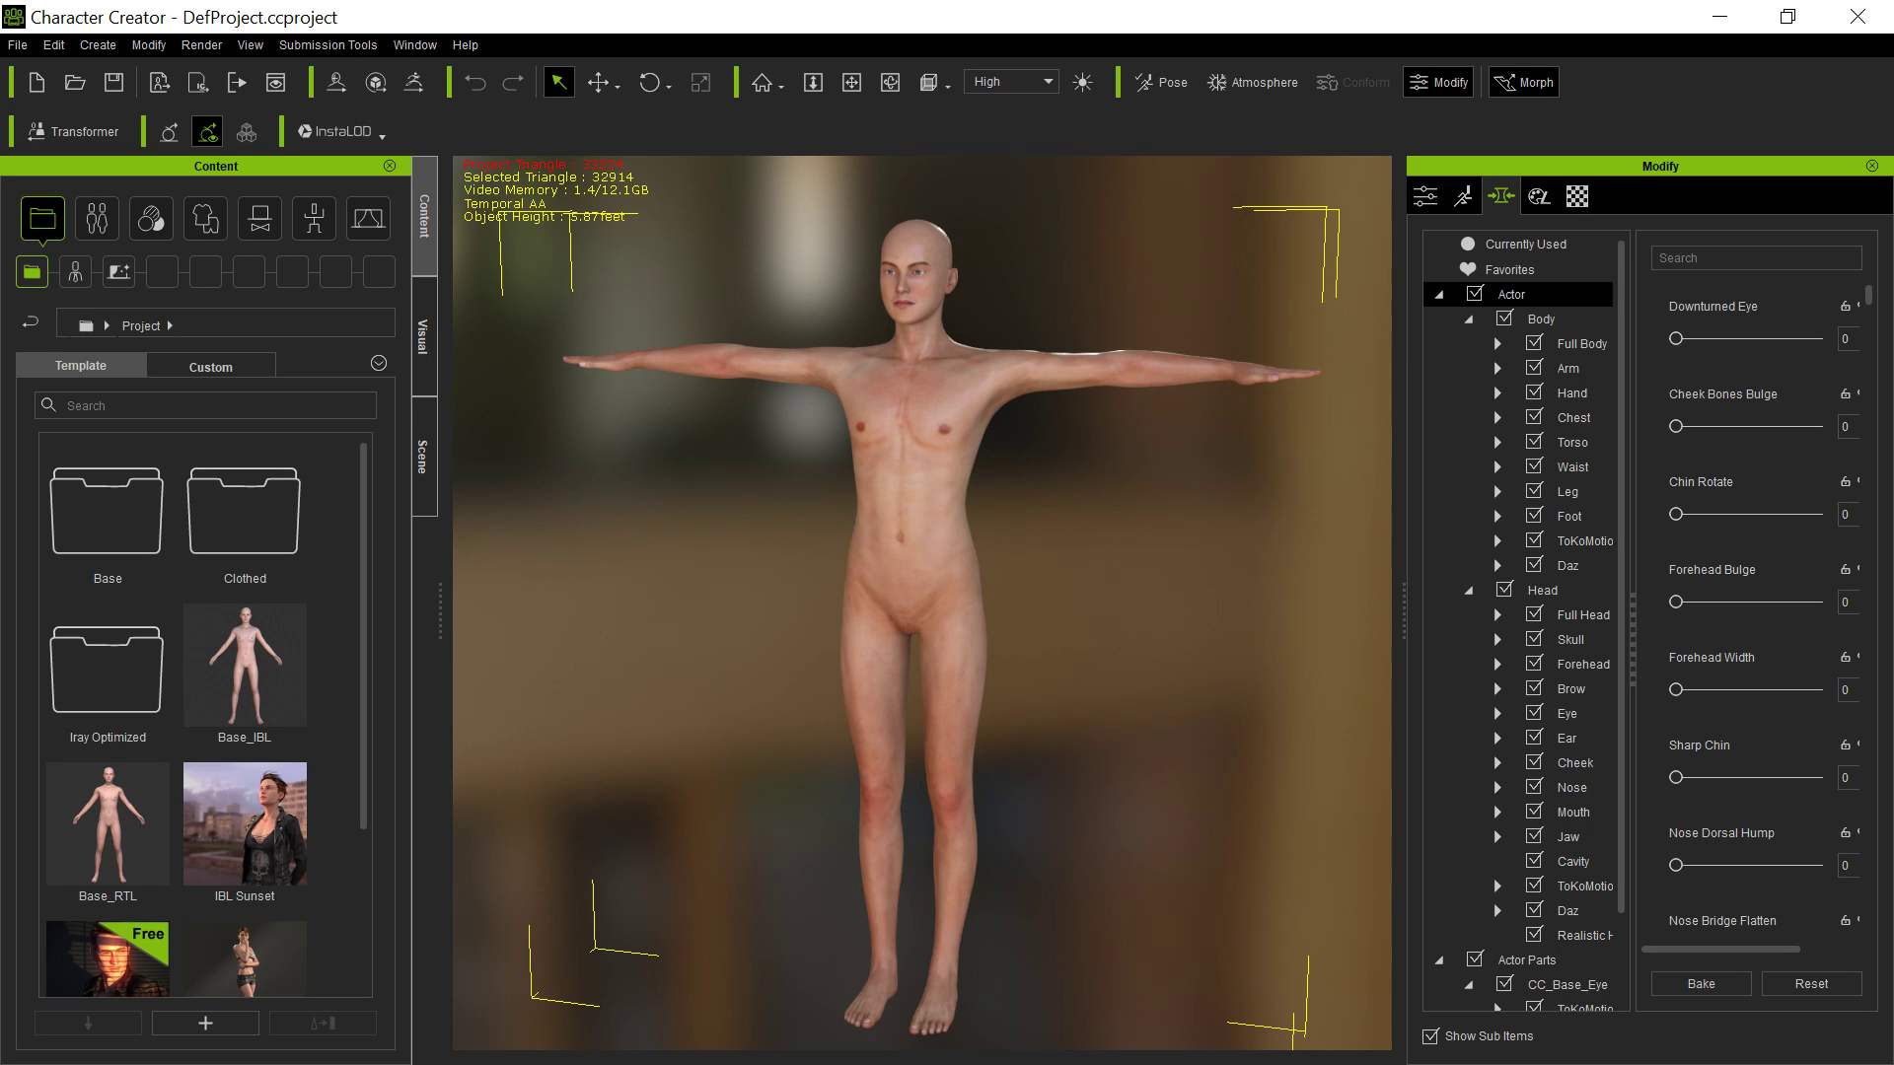
# In Character Creator, load Apex Hair.fbx through Transformer with the Basic texture option, discarding the current project without saving.
pyautogui.click(71, 131)
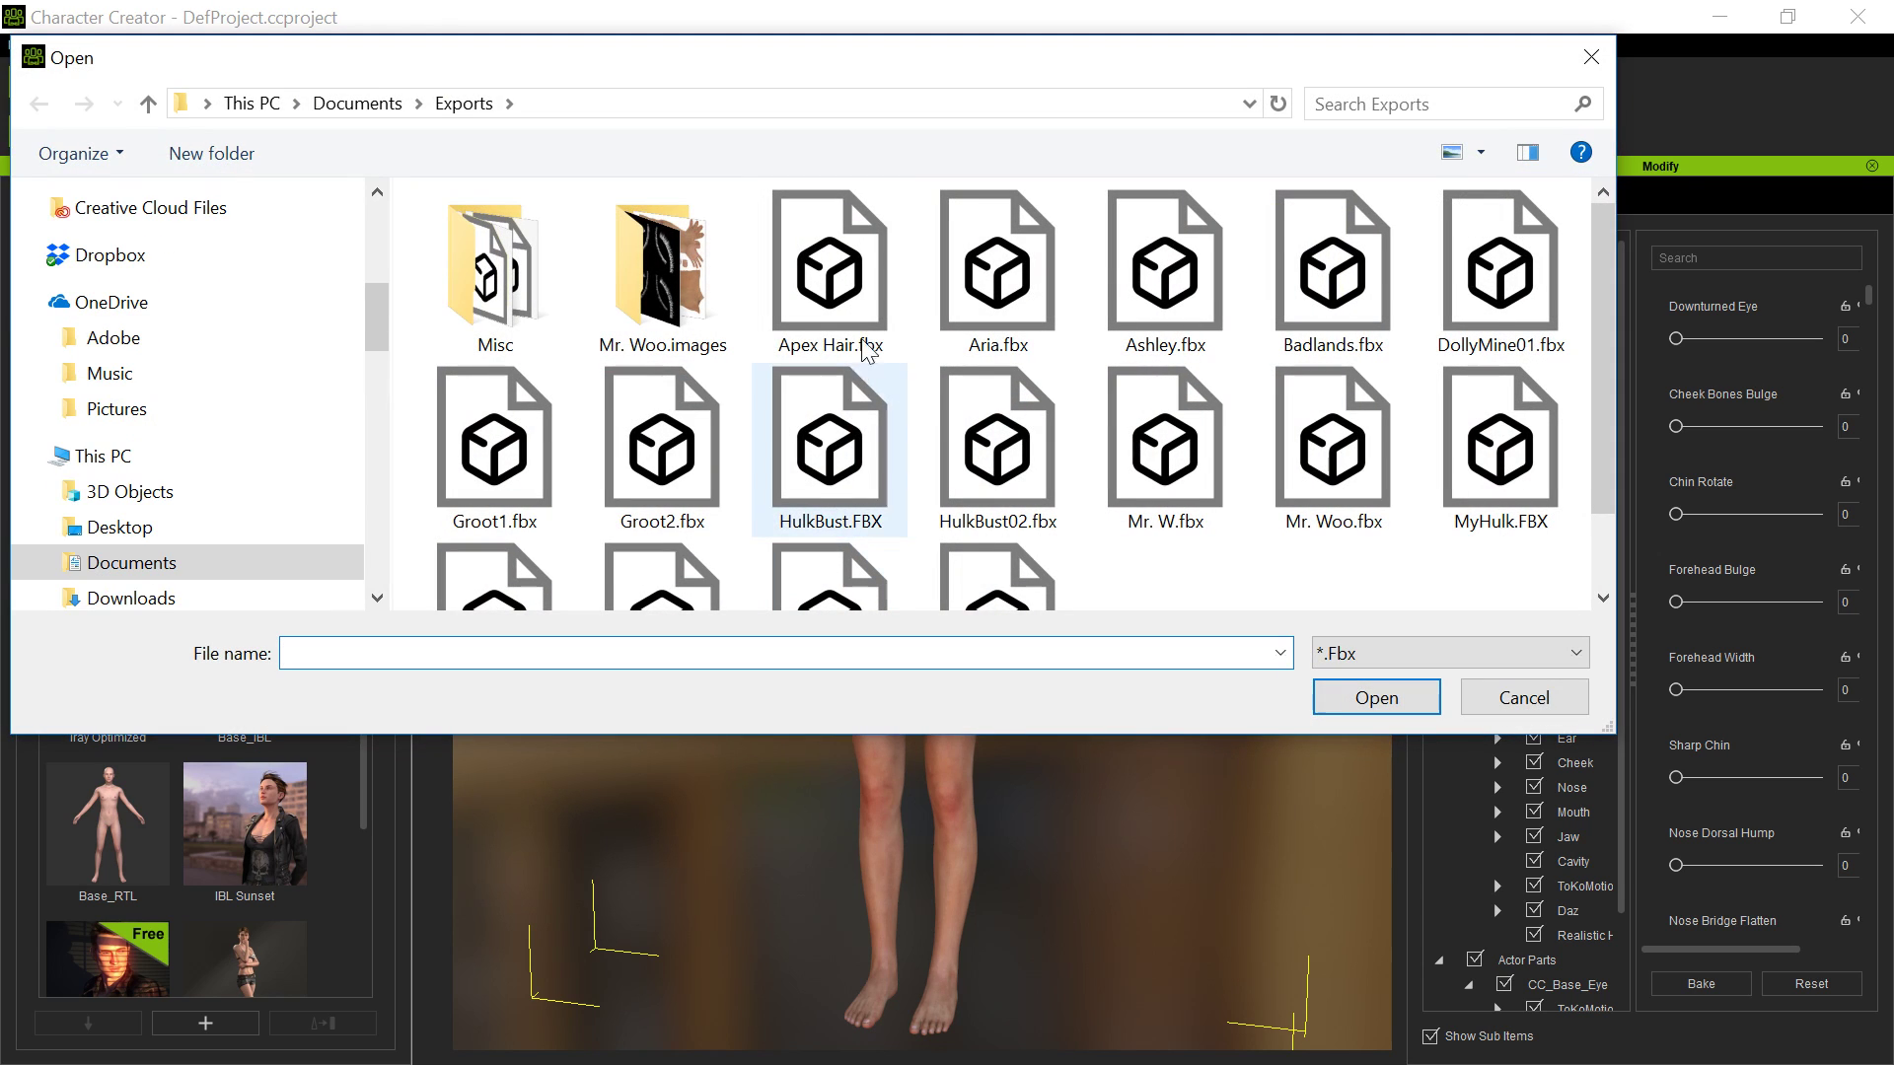
pyautogui.doubleClick(866, 351)
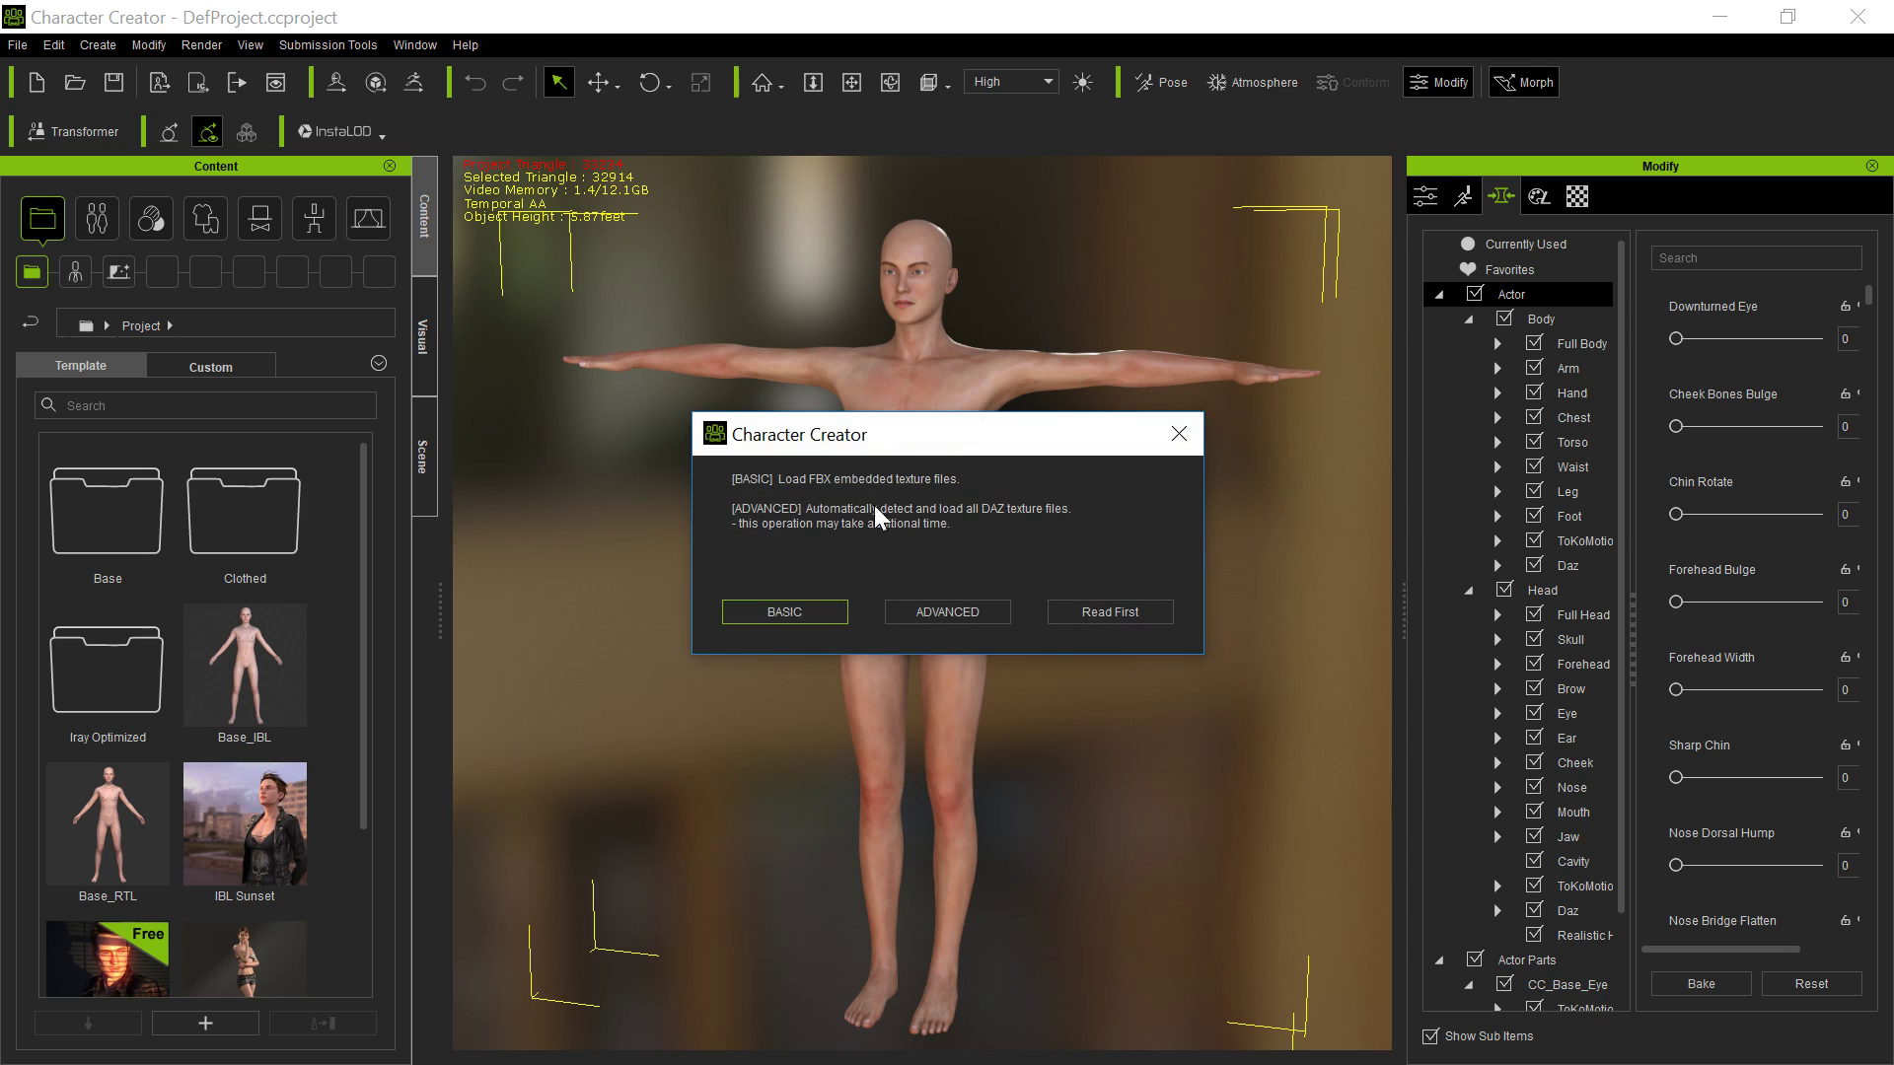
pyautogui.click(806, 626)
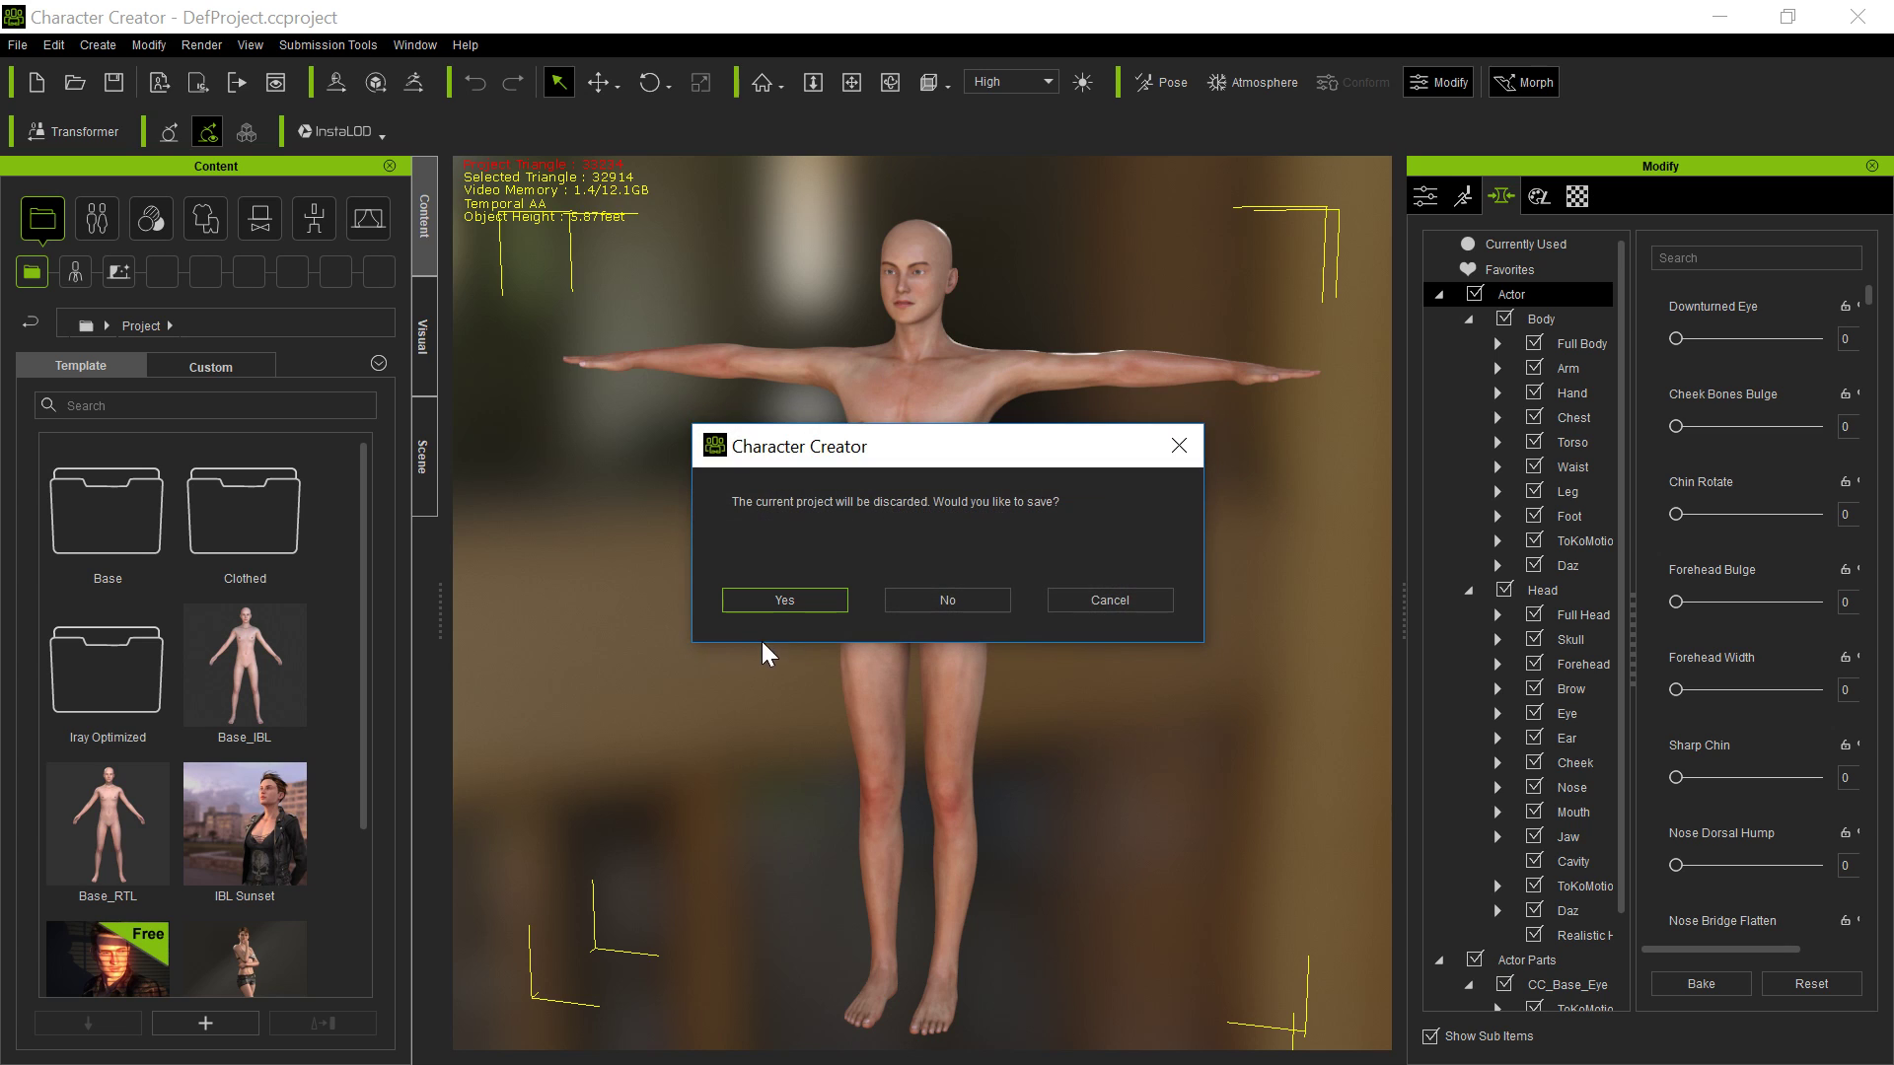
pyautogui.click(977, 607)
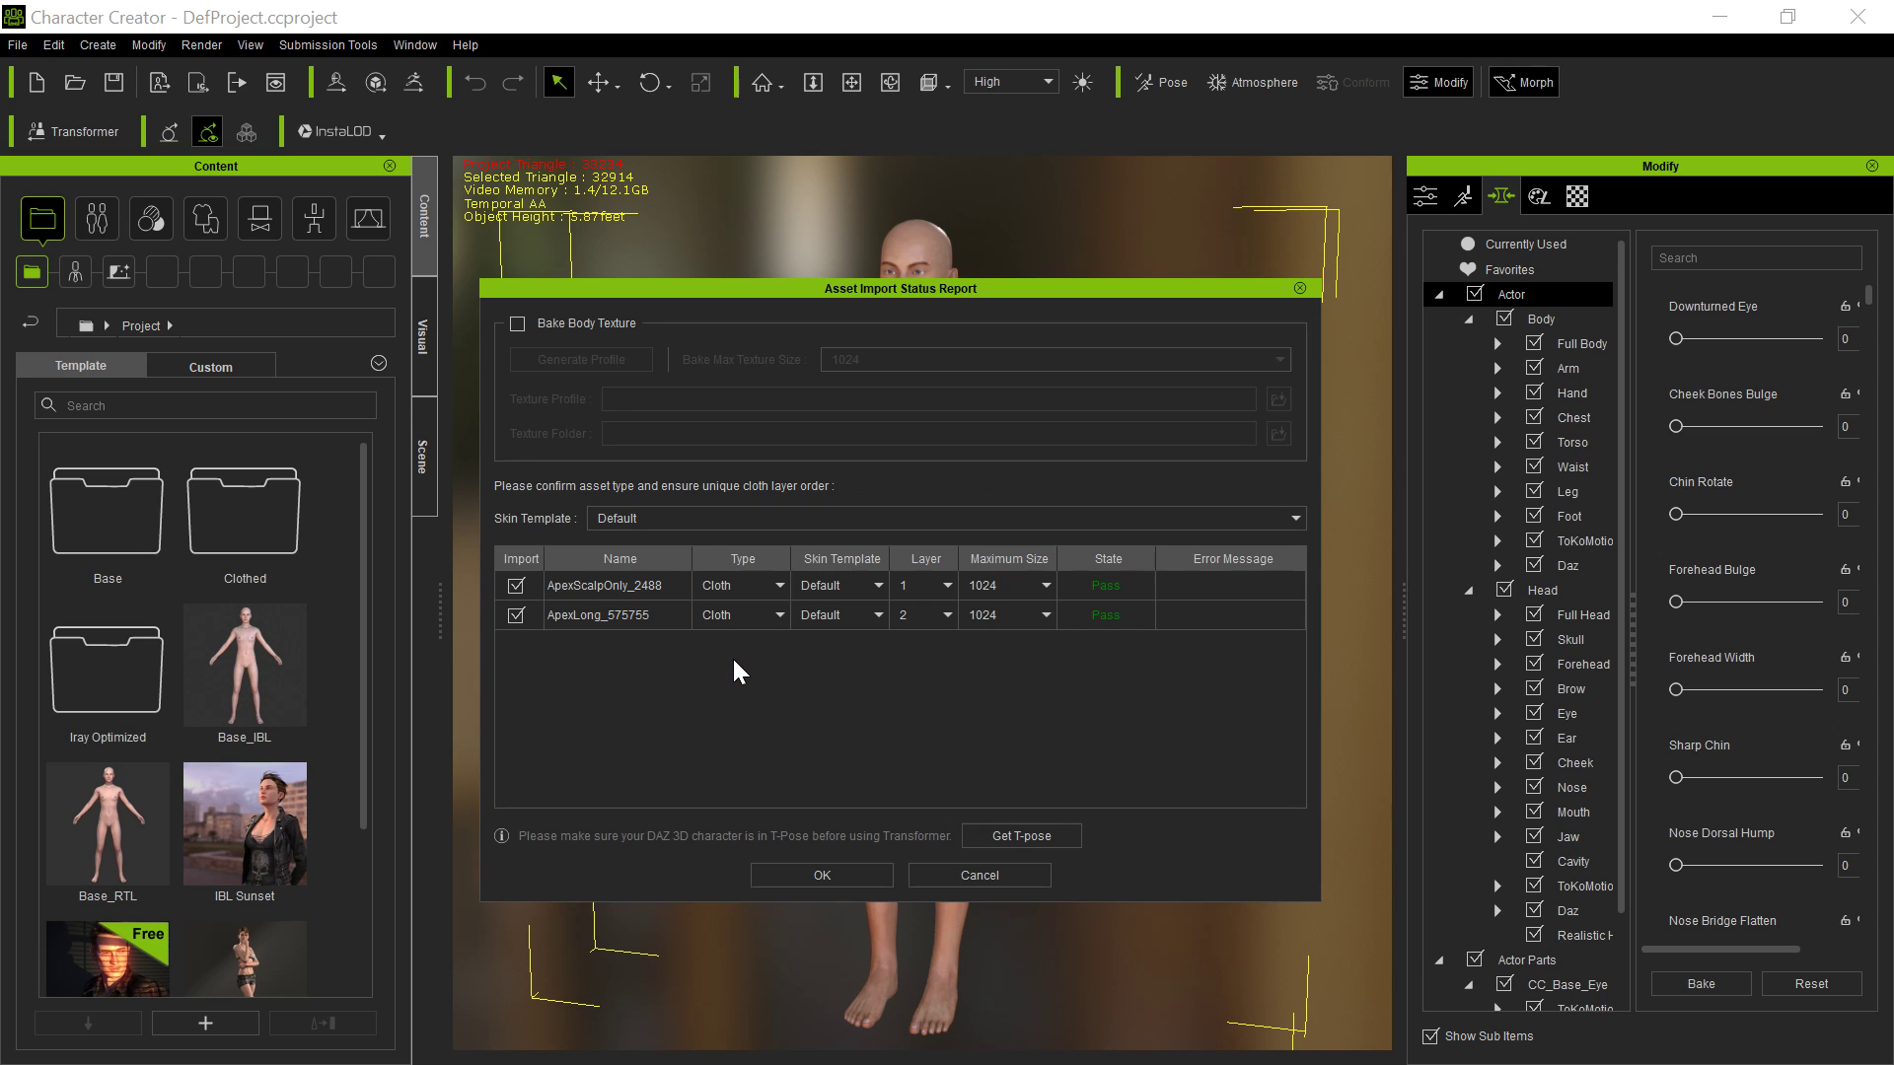
# Review the asset types available for ApexLong_575755, keep it as Cloth, and import both Apex assets.
pyautogui.click(759, 615)
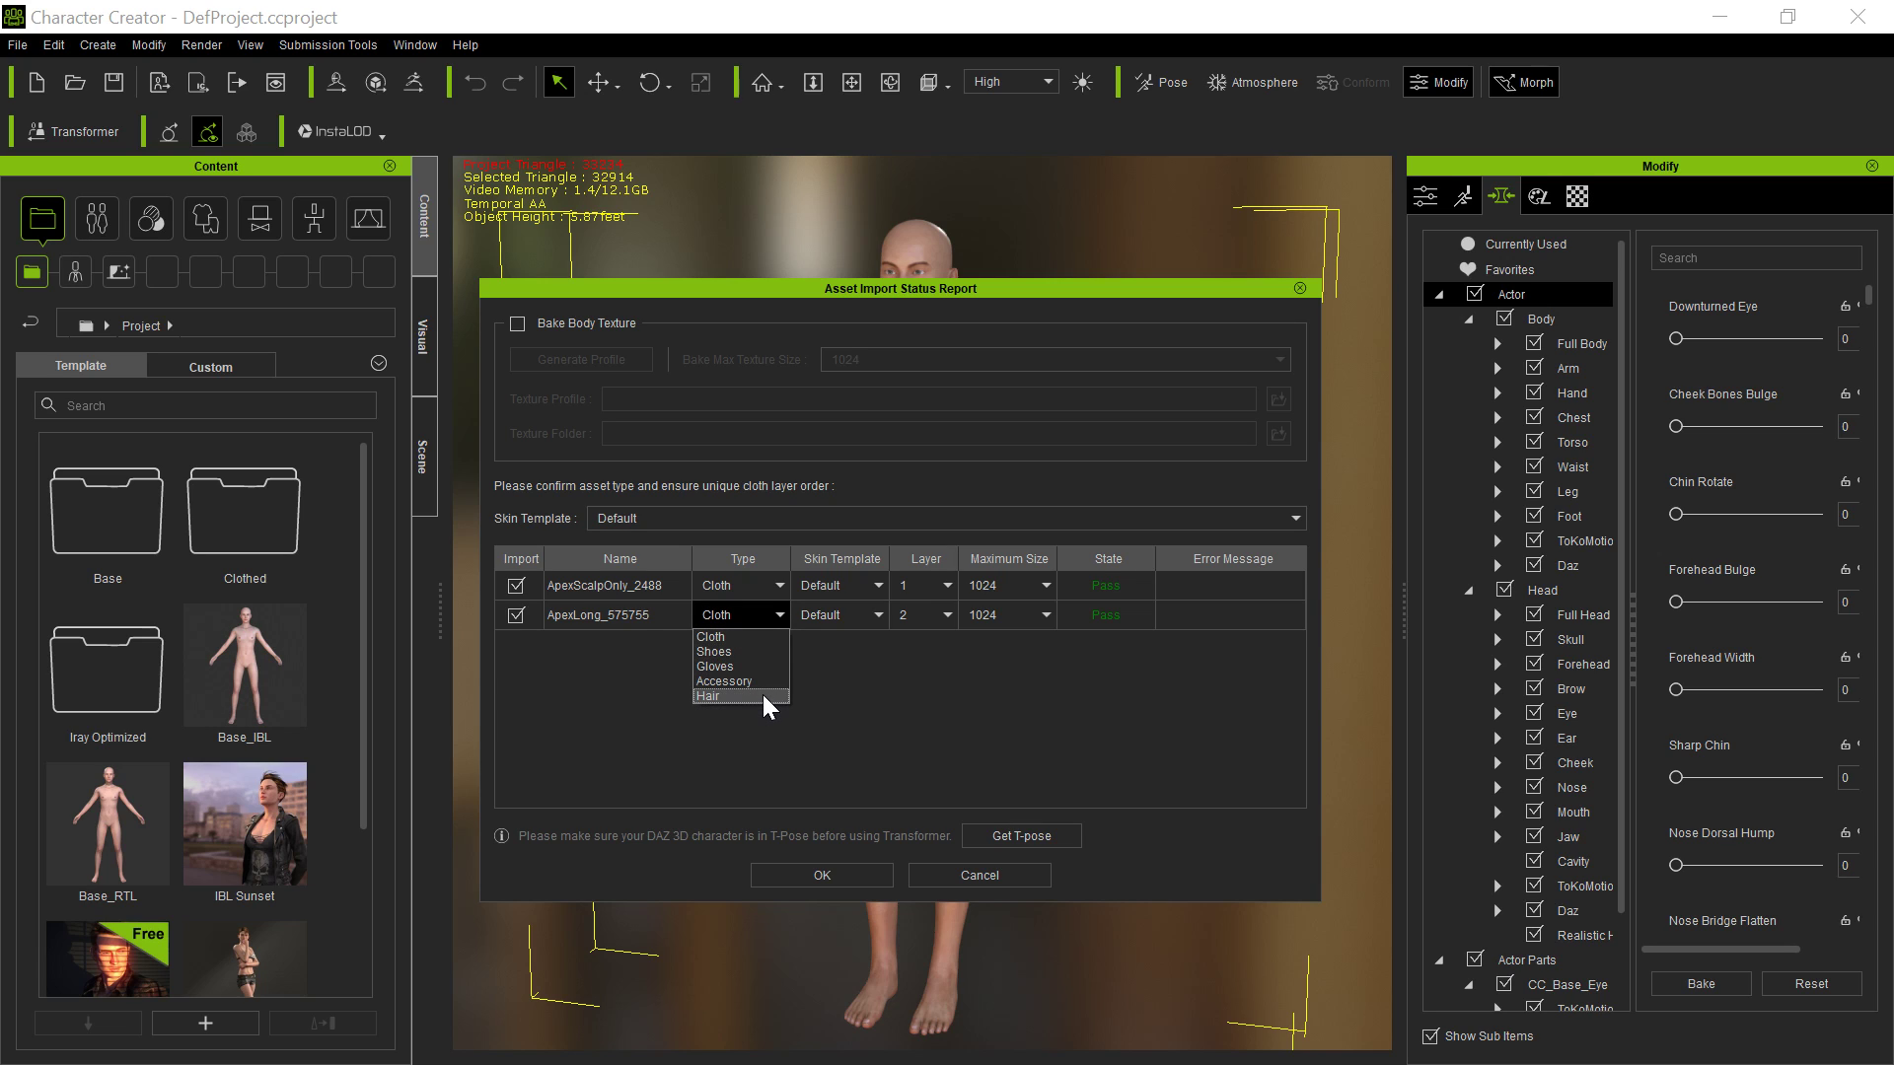
pyautogui.click(730, 708)
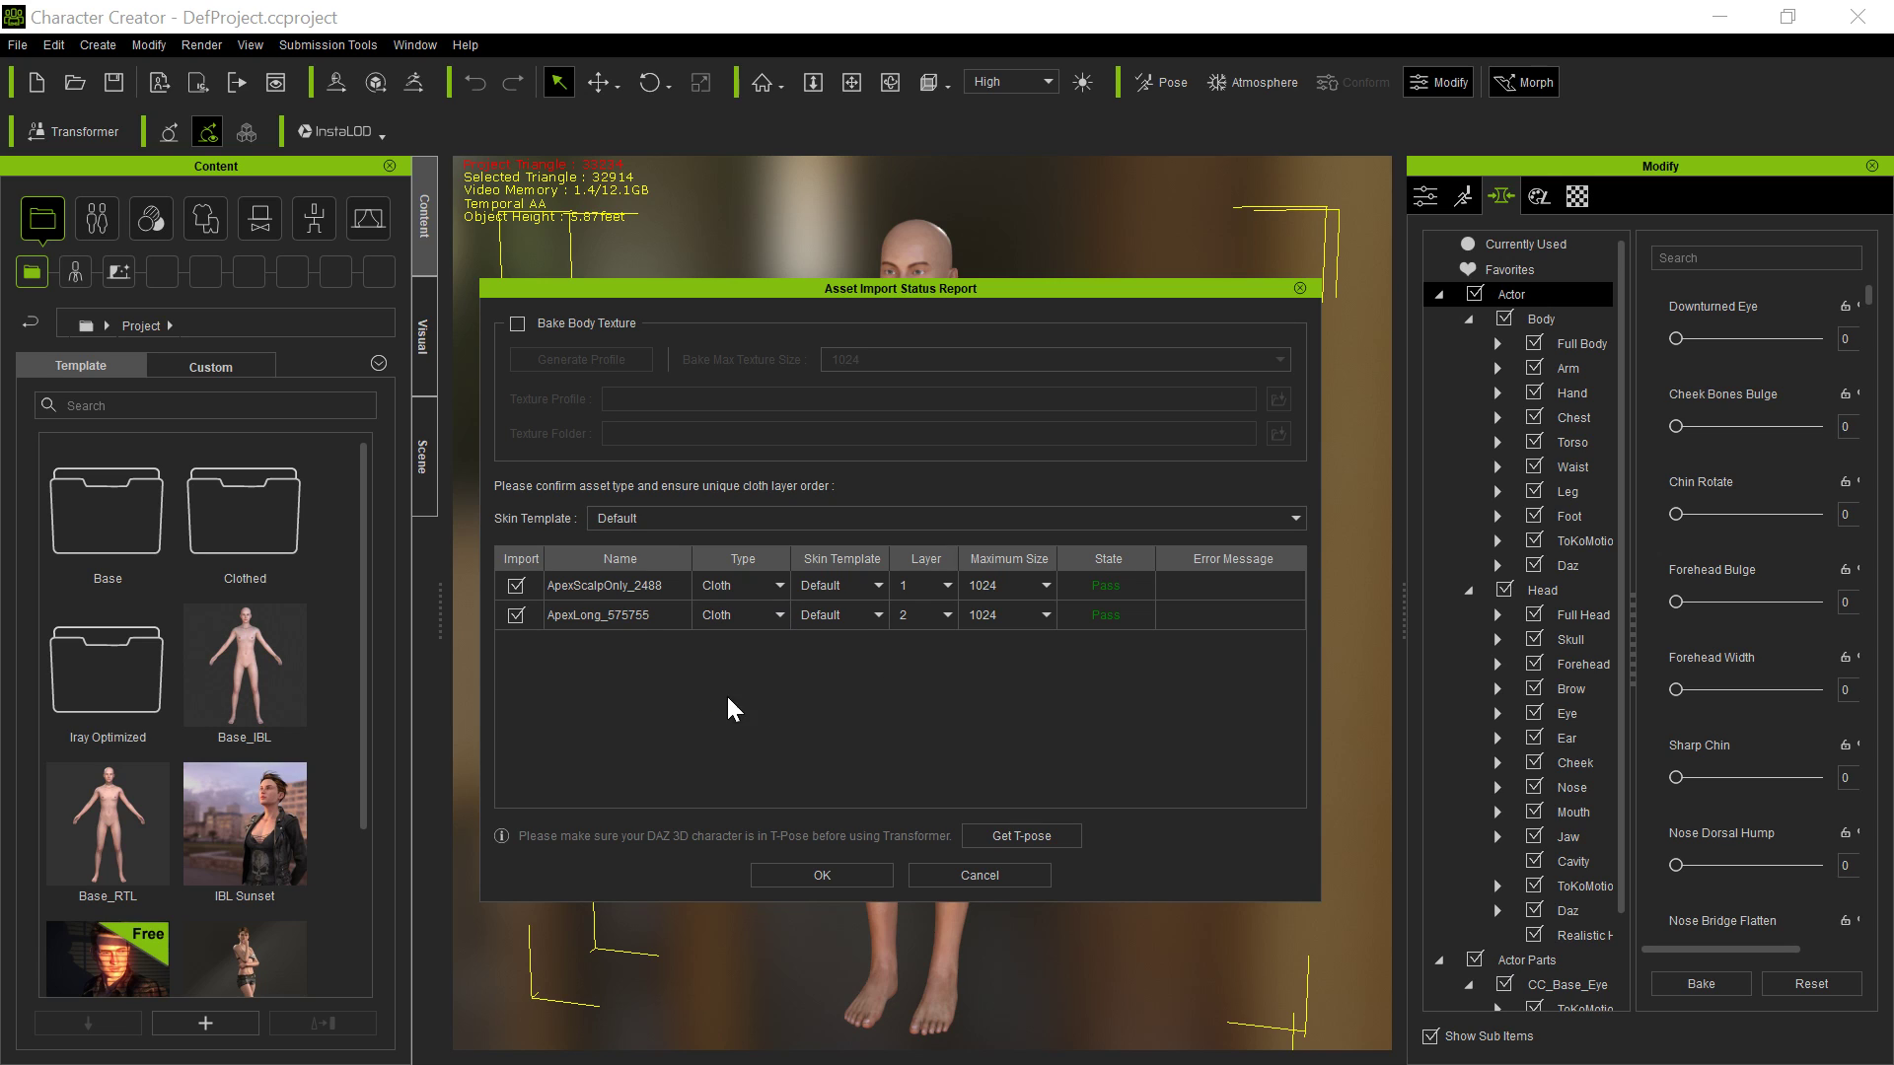
pyautogui.click(760, 614)
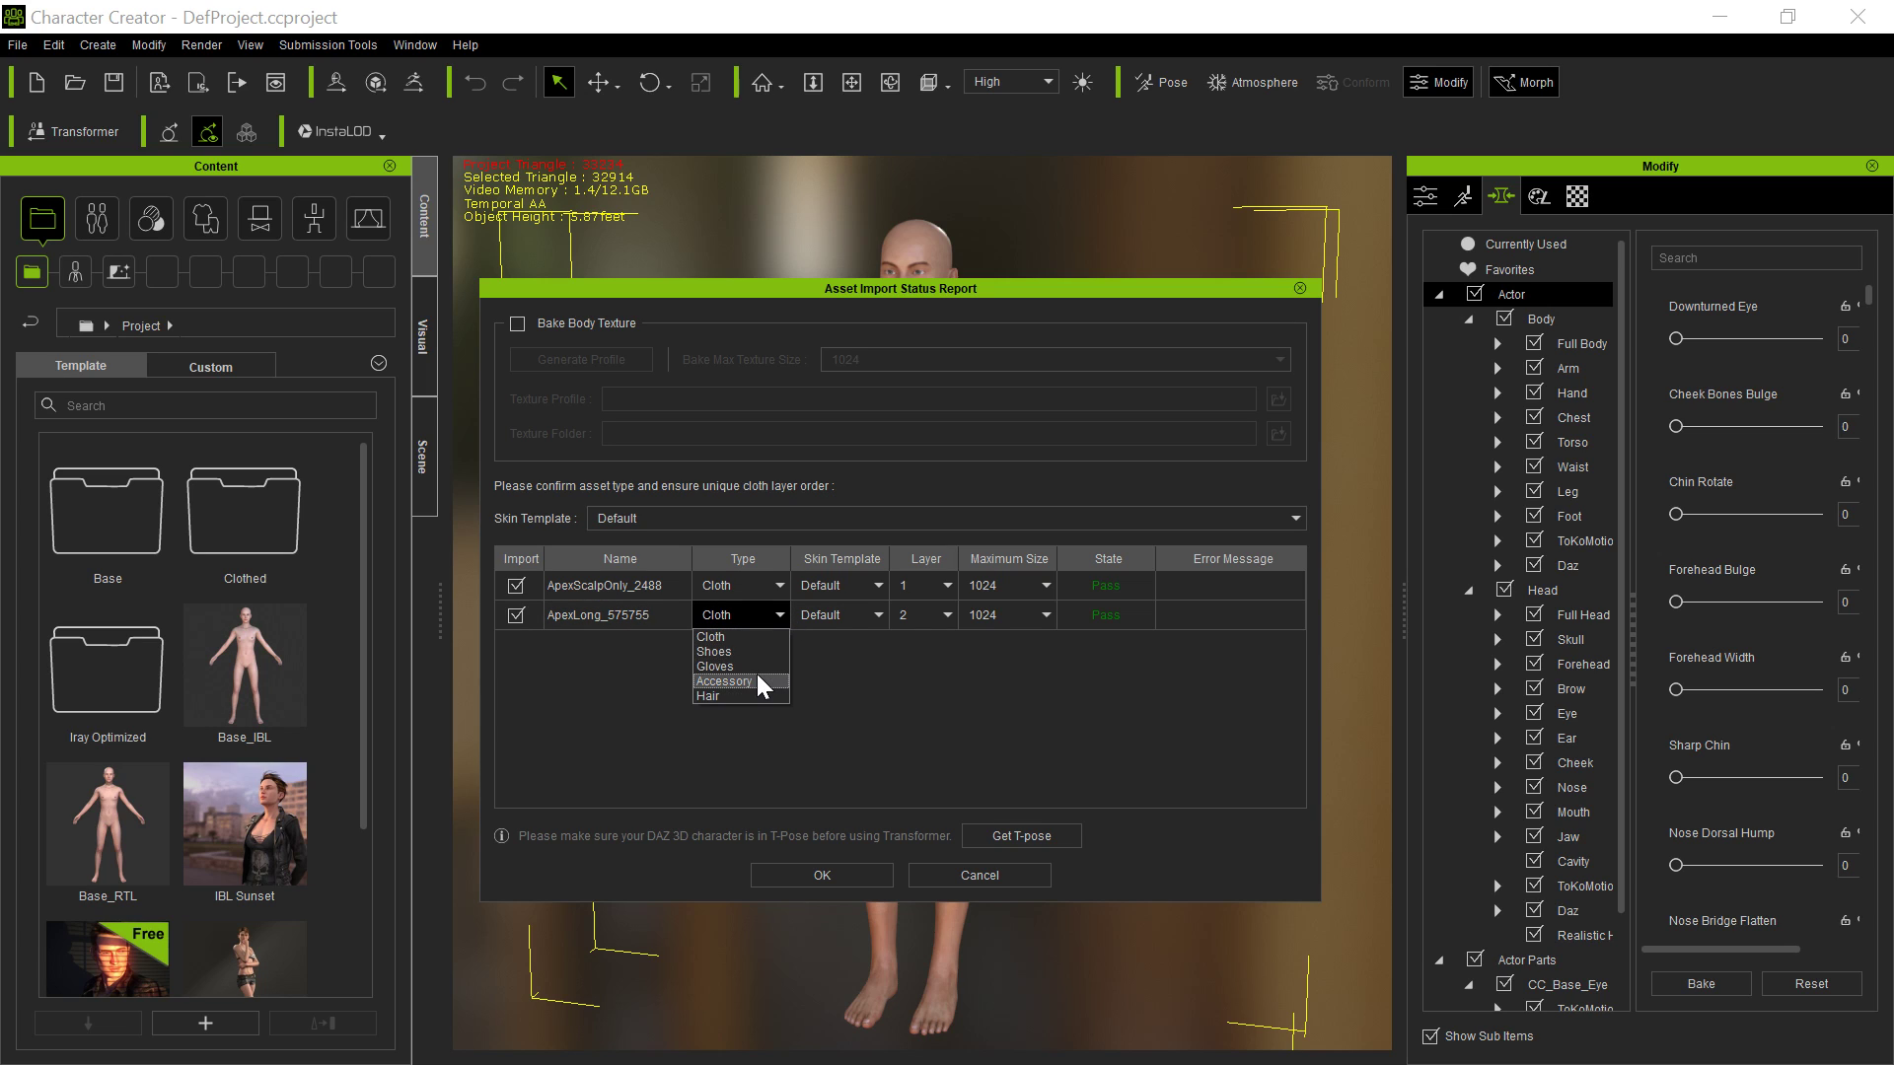
pyautogui.click(1003, 732)
pyautogui.click(829, 877)
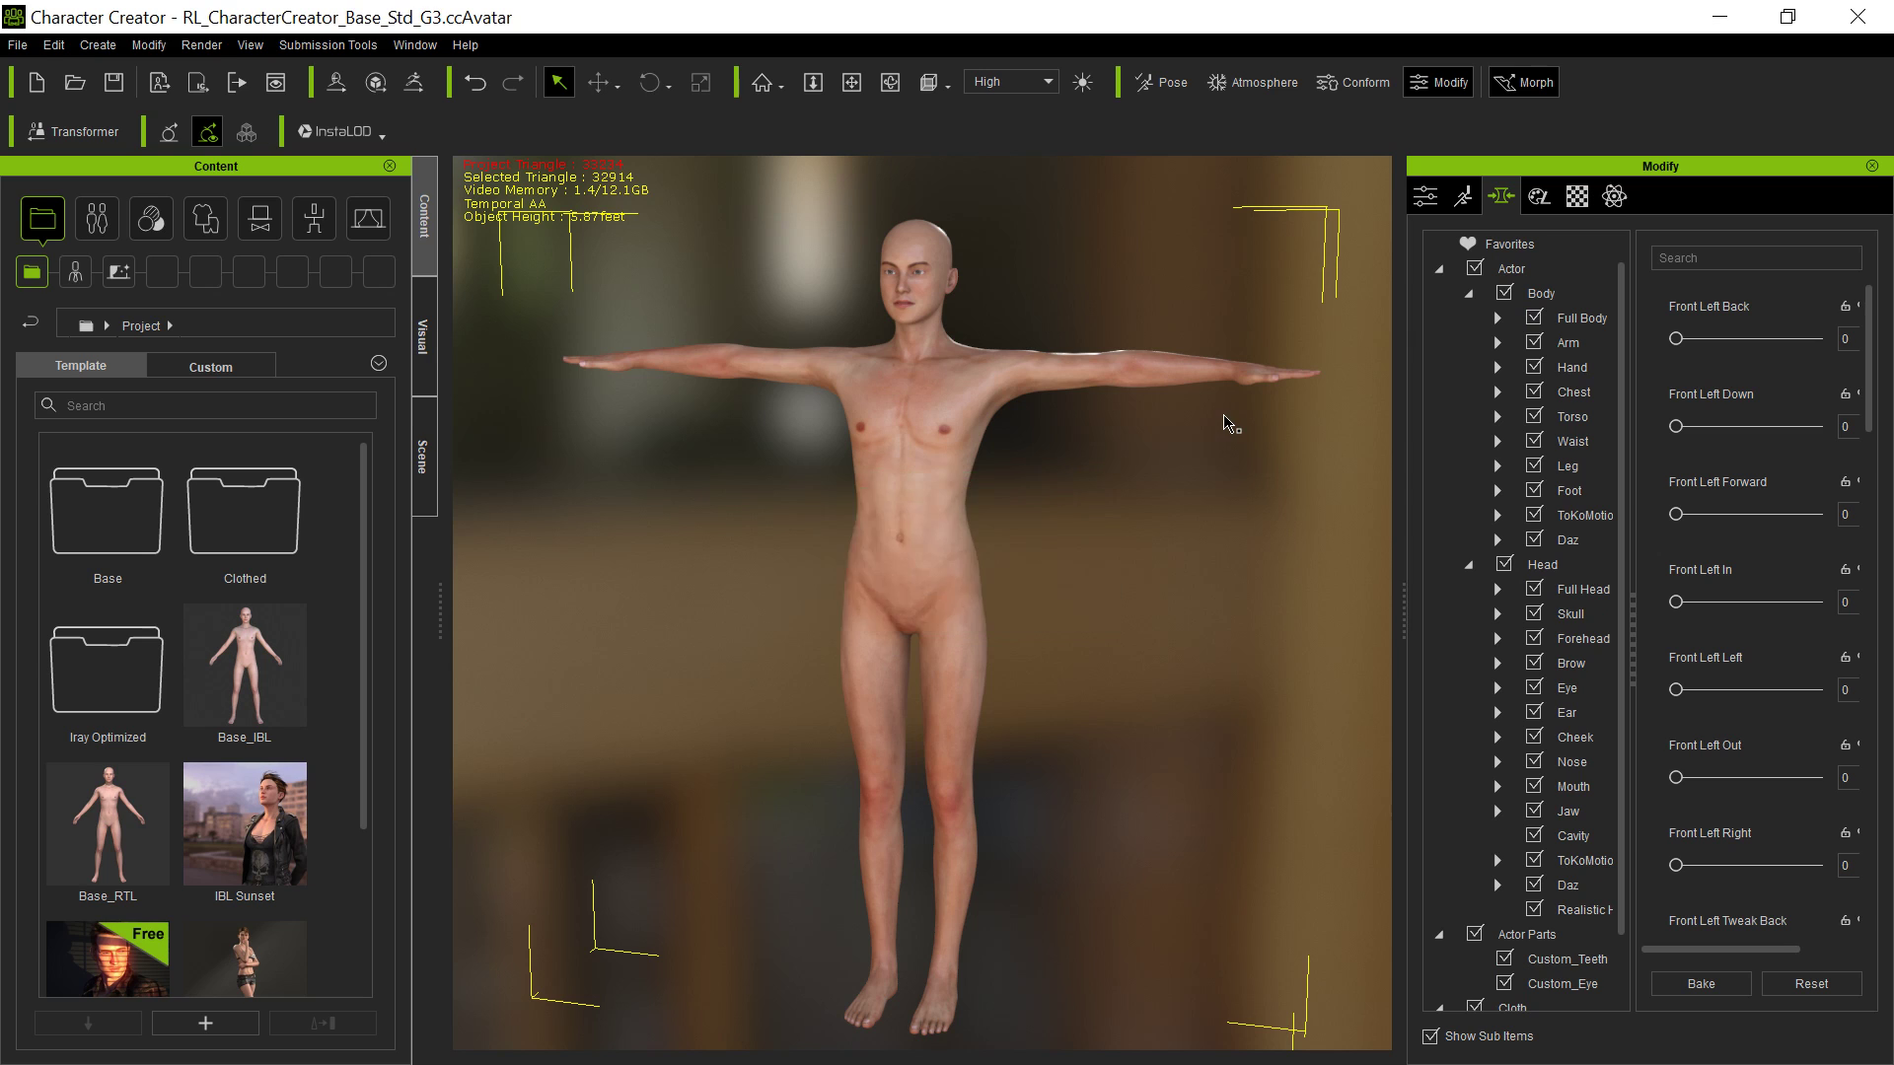
# Select the ApexLong hair mesh under Cloth in the morph tree to list its morphs.
pyautogui.press('f')
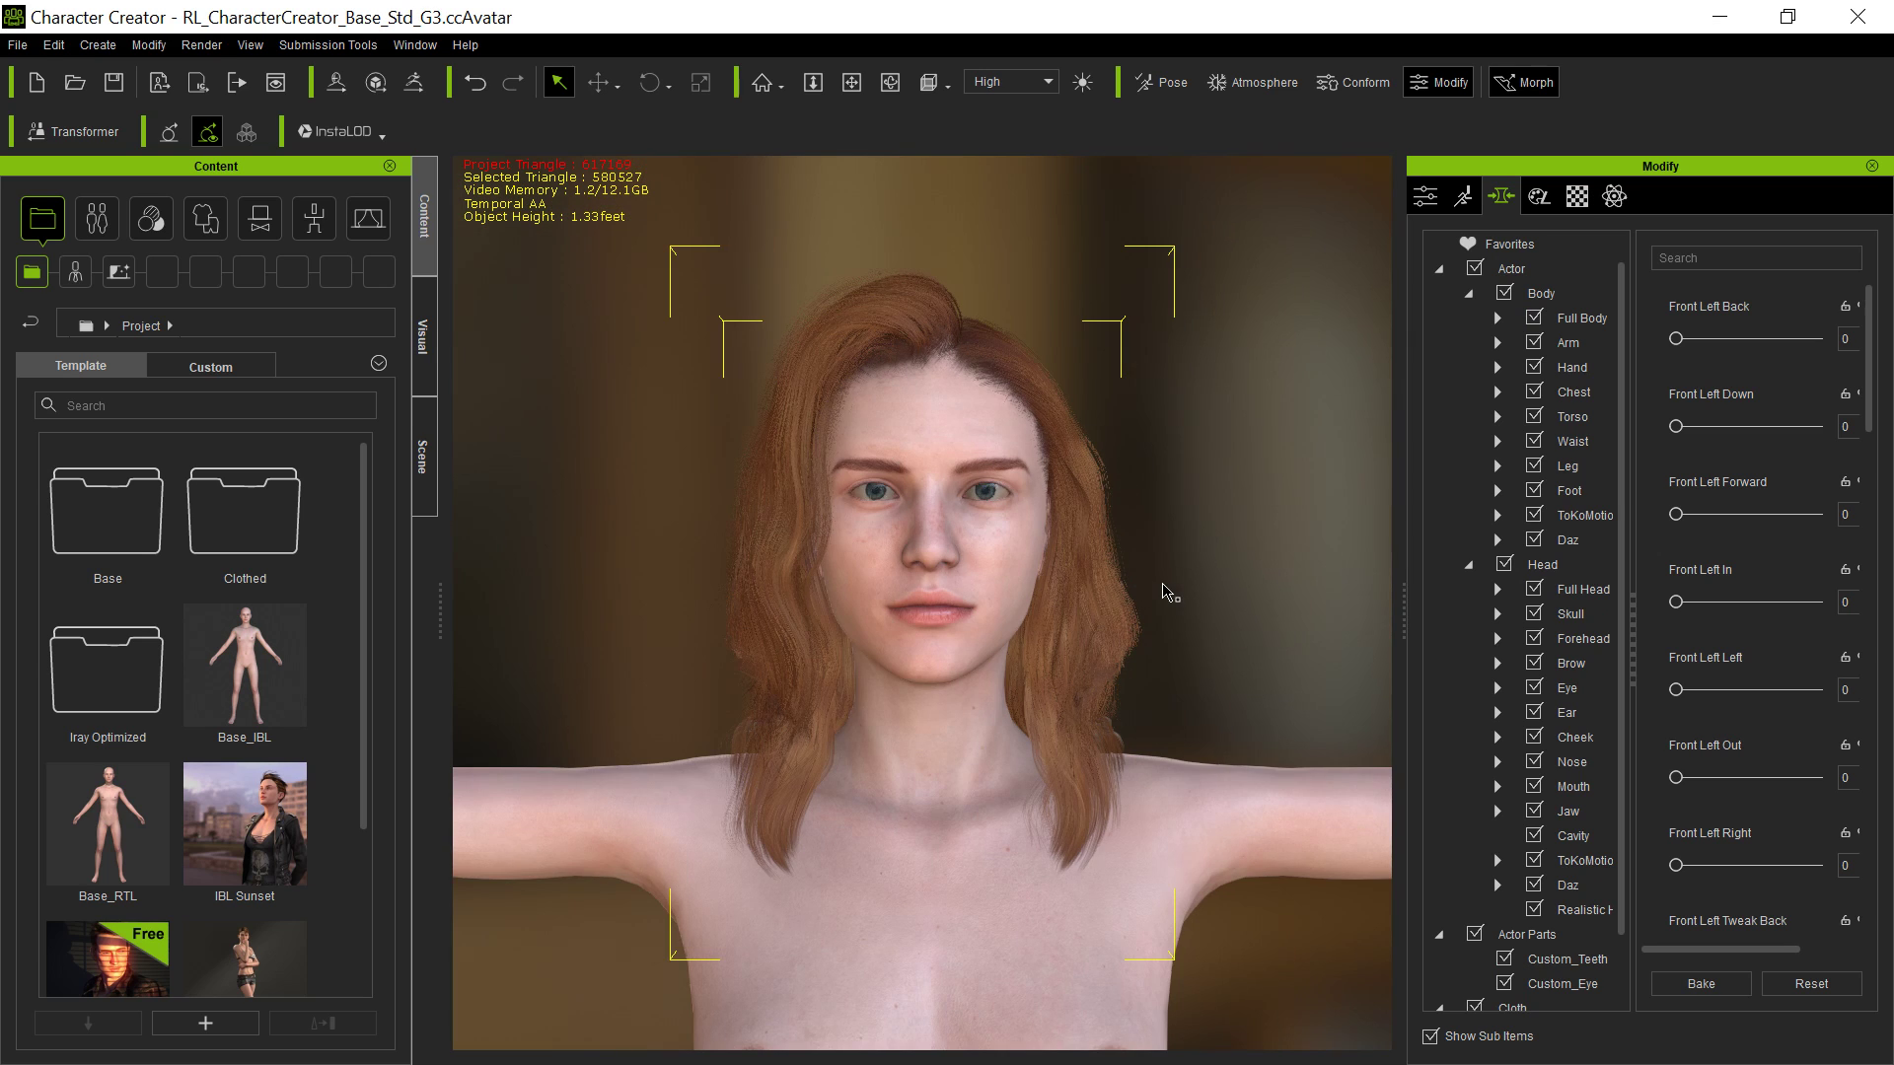
pyautogui.press('x')
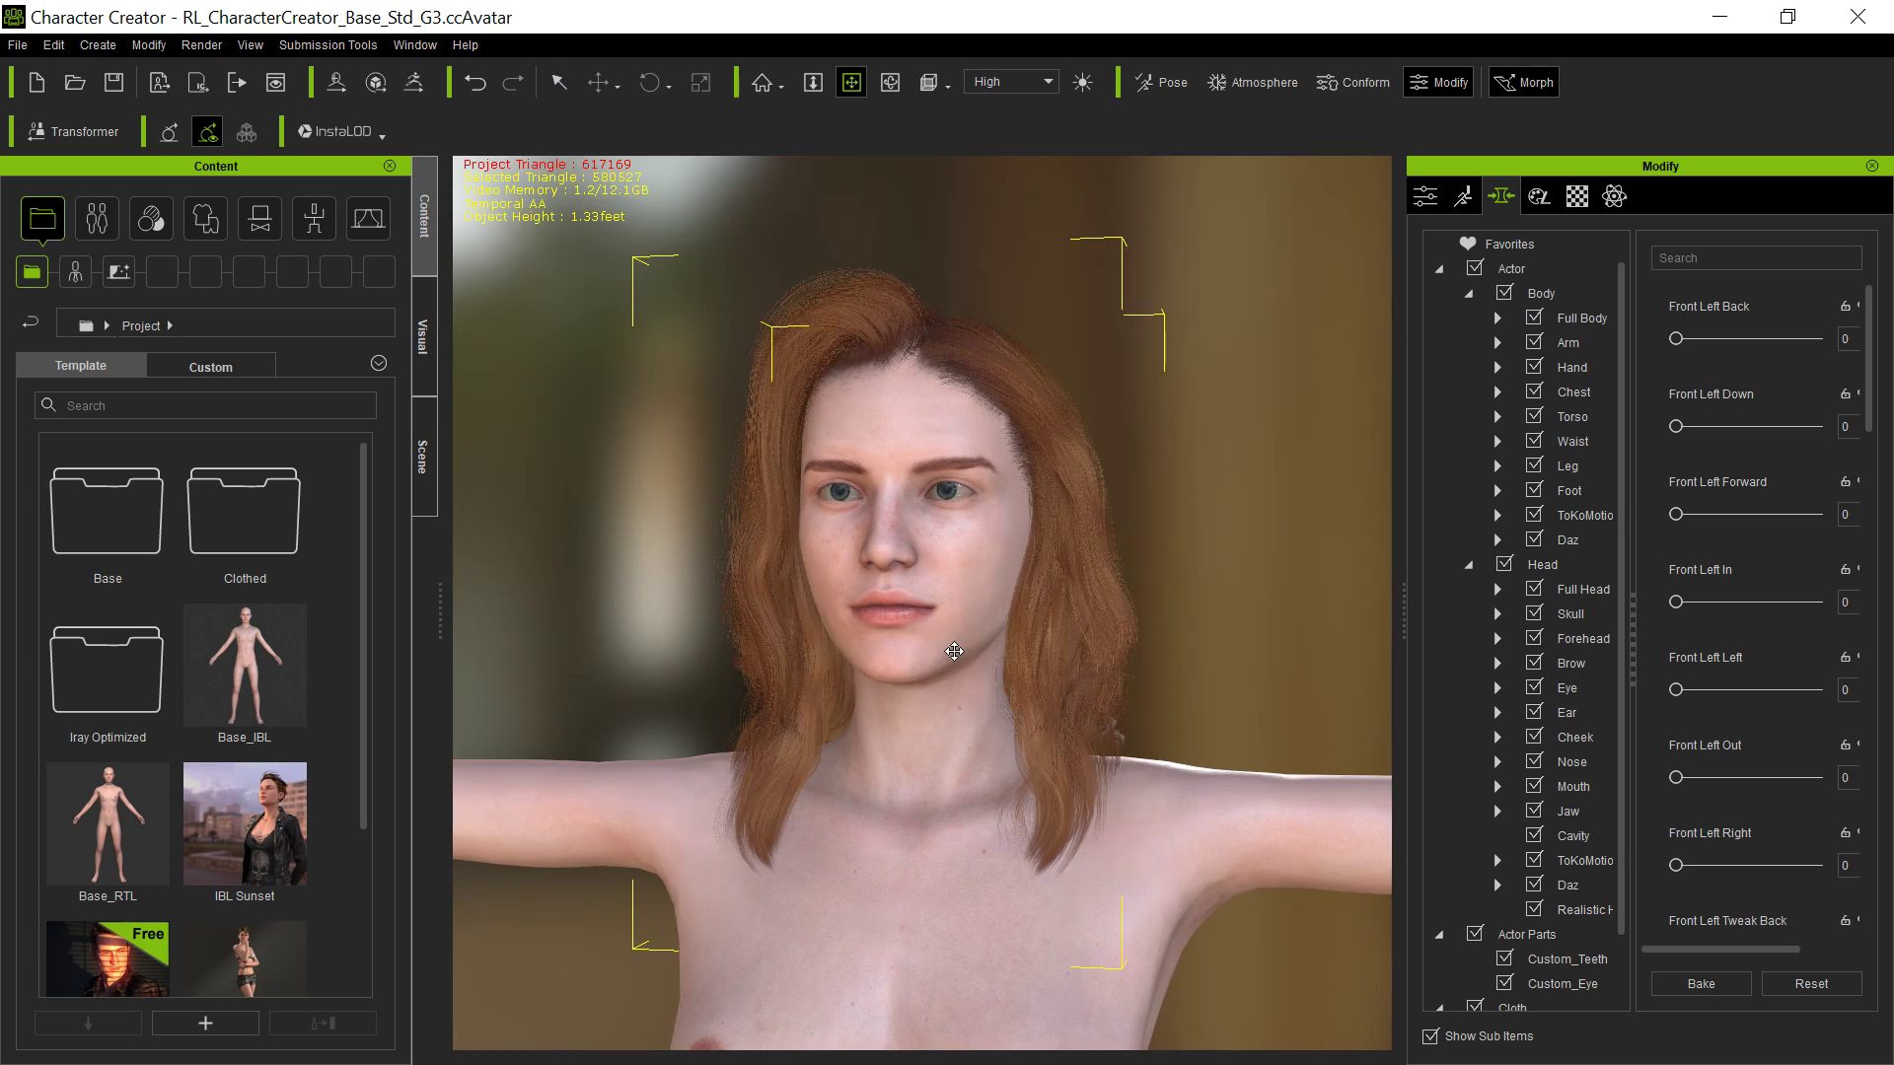
pyautogui.moveTo(954, 651); pyautogui.dragTo(942, 651, button='right')
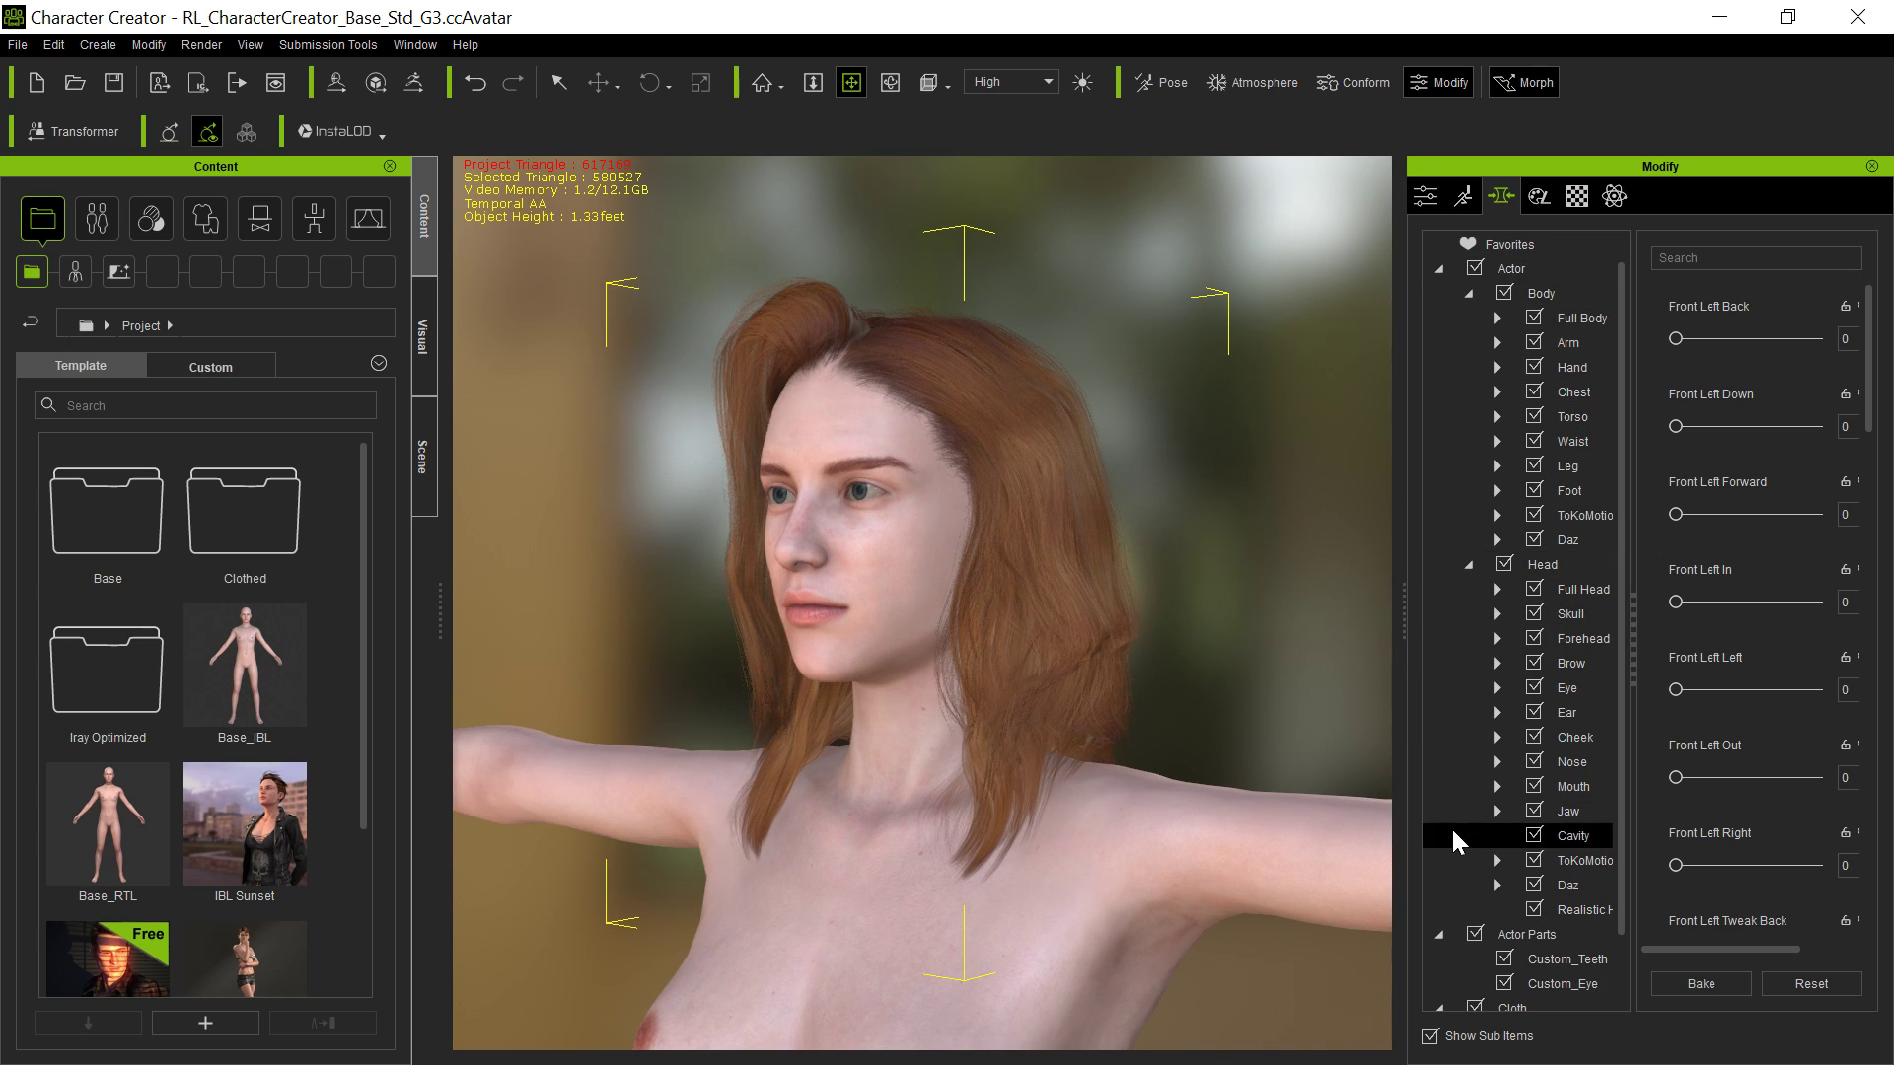
pyautogui.scroll(-1, 1458, 819)
pyautogui.click(1544, 982)
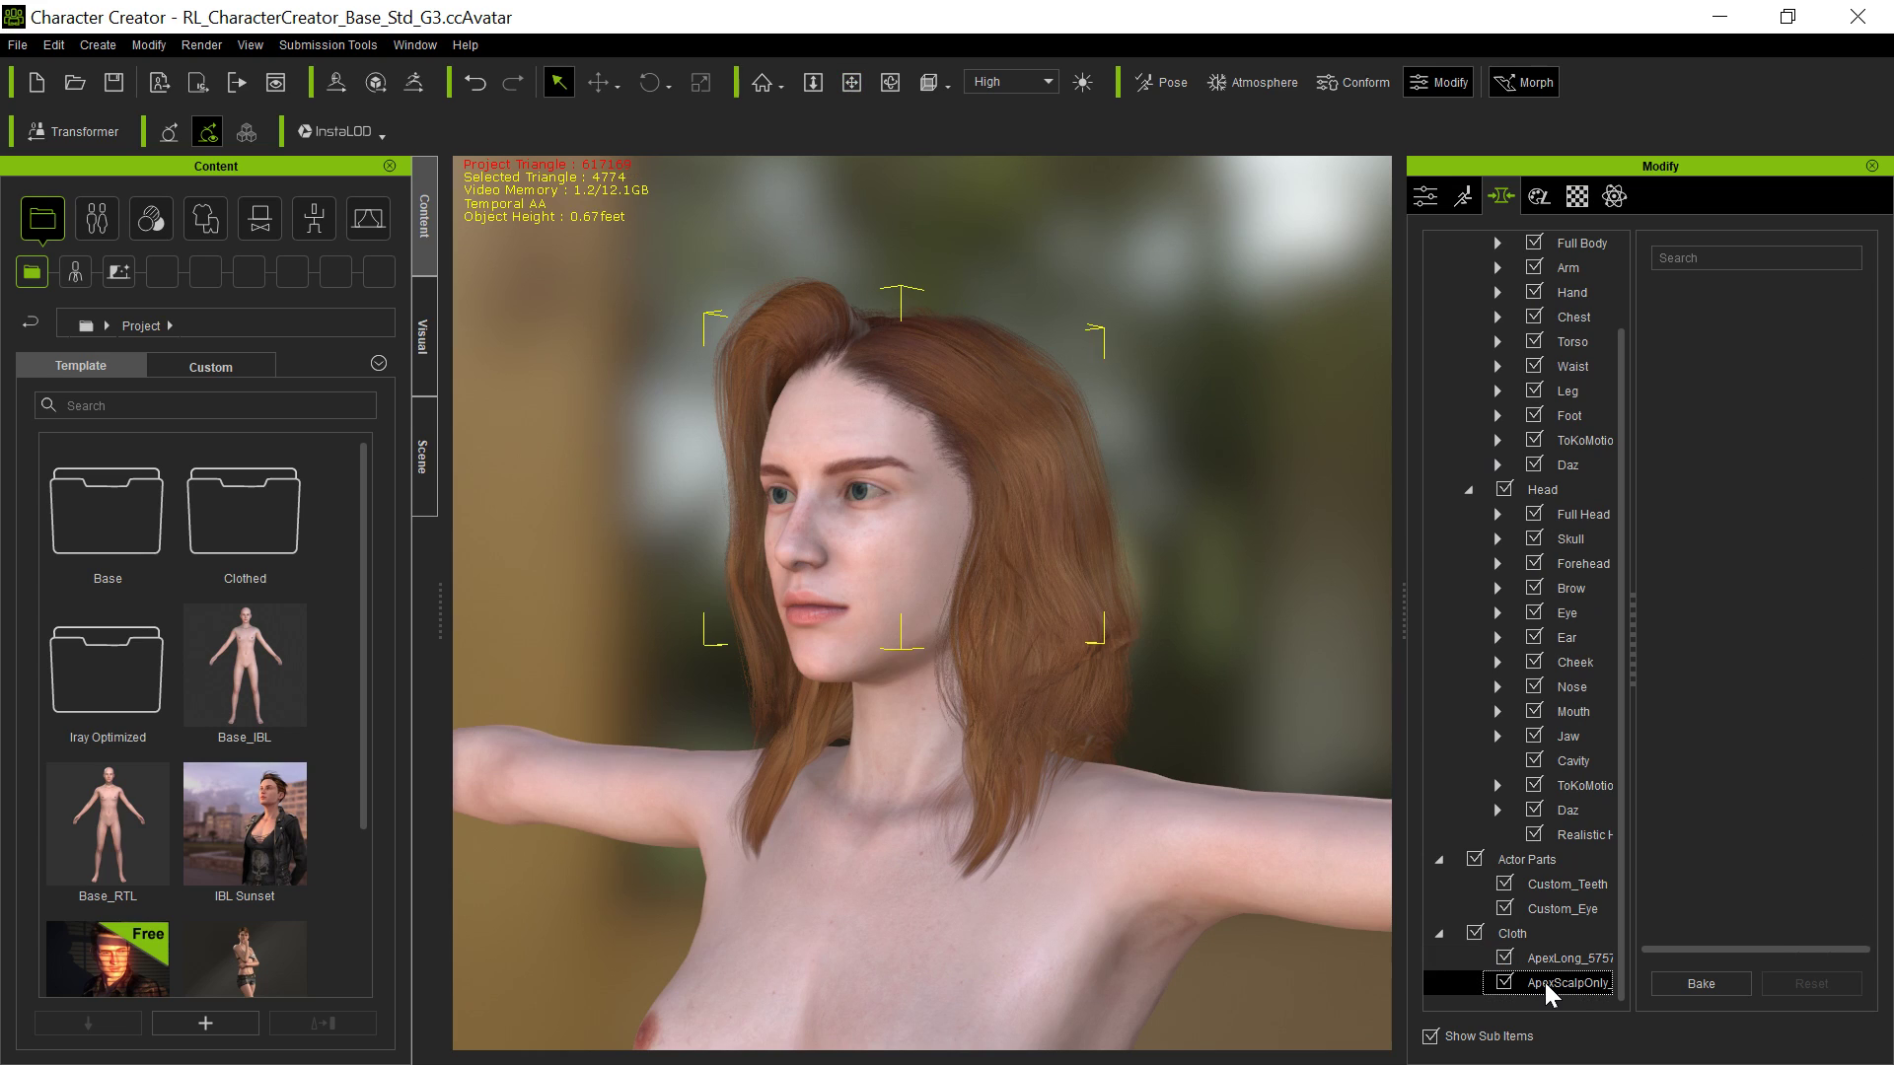
pyautogui.click(1563, 961)
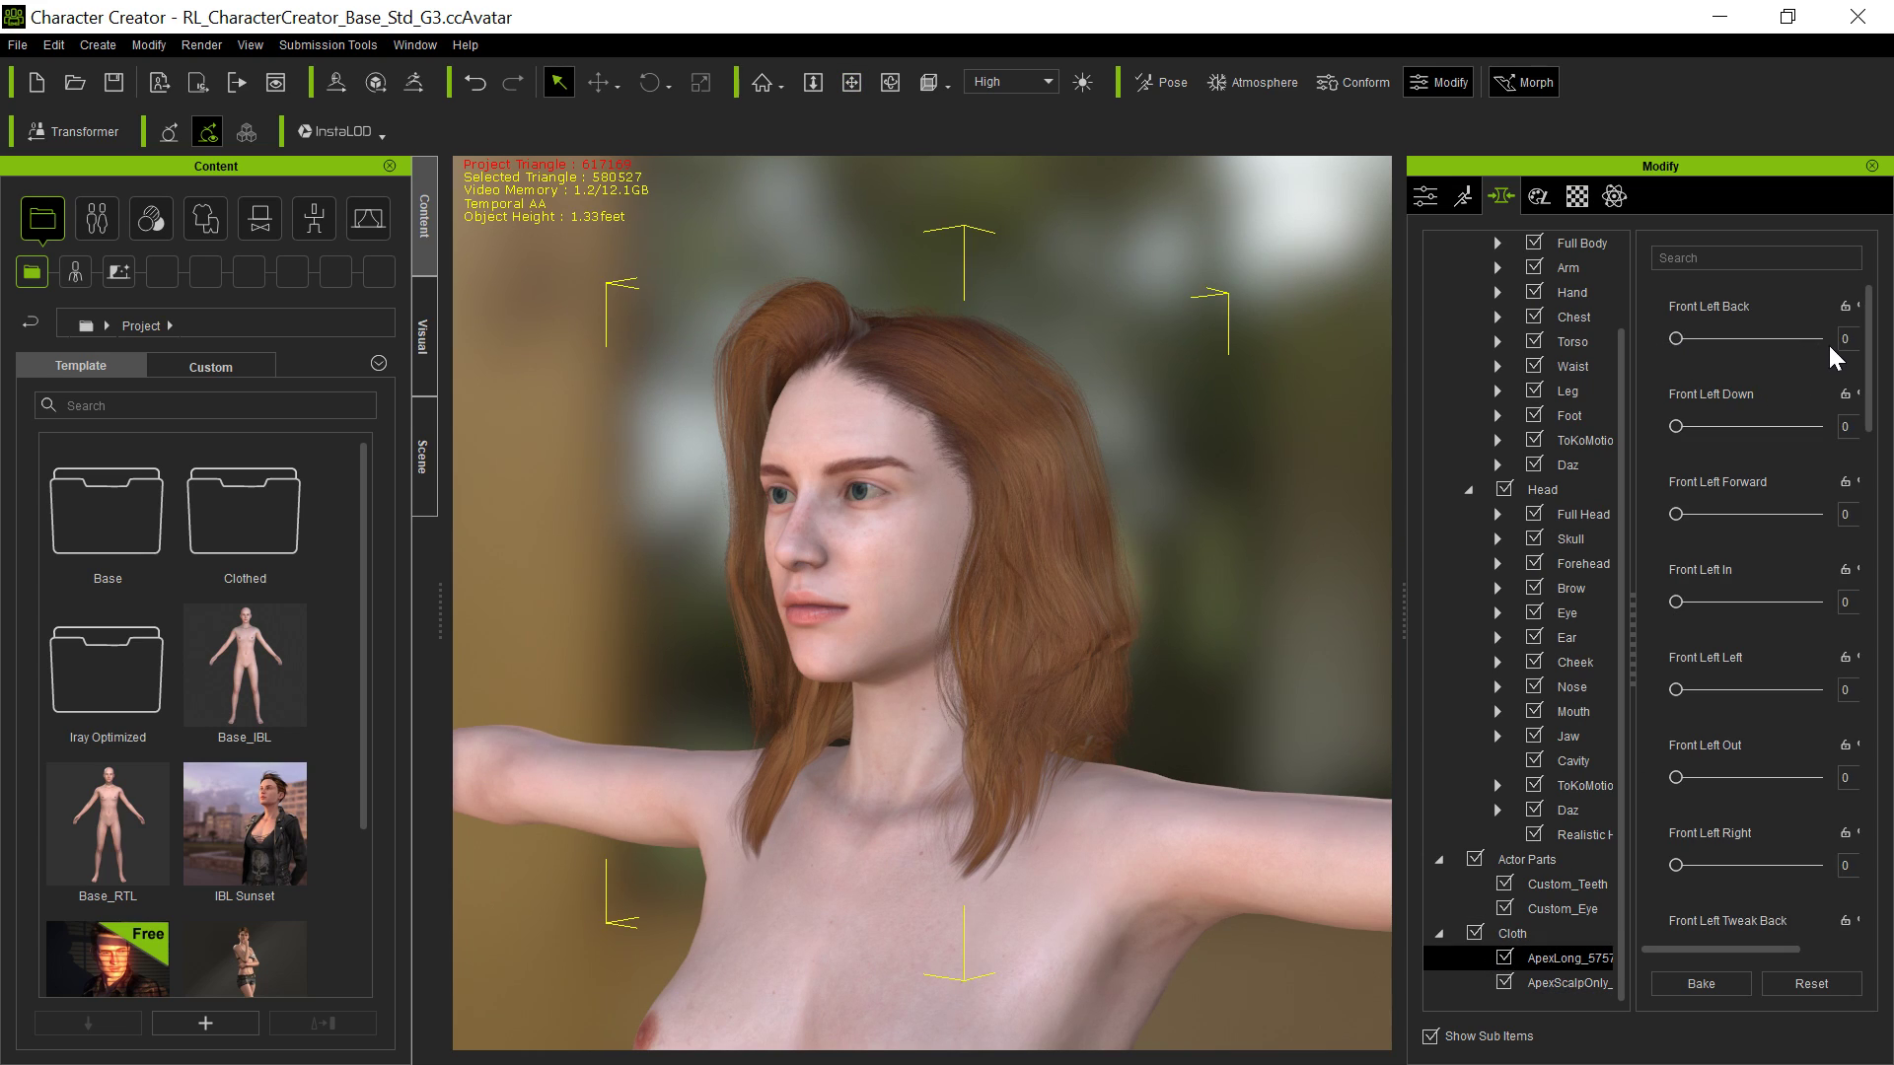
# Try out the Front Left Back and Front Left Forward morphs on the hair and return both to 0.
pyautogui.moveTo(1674, 338); pyautogui.dragTo(1600, 379)
pyautogui.moveTo(1706, 518); pyautogui.dragTo(1643, 513)
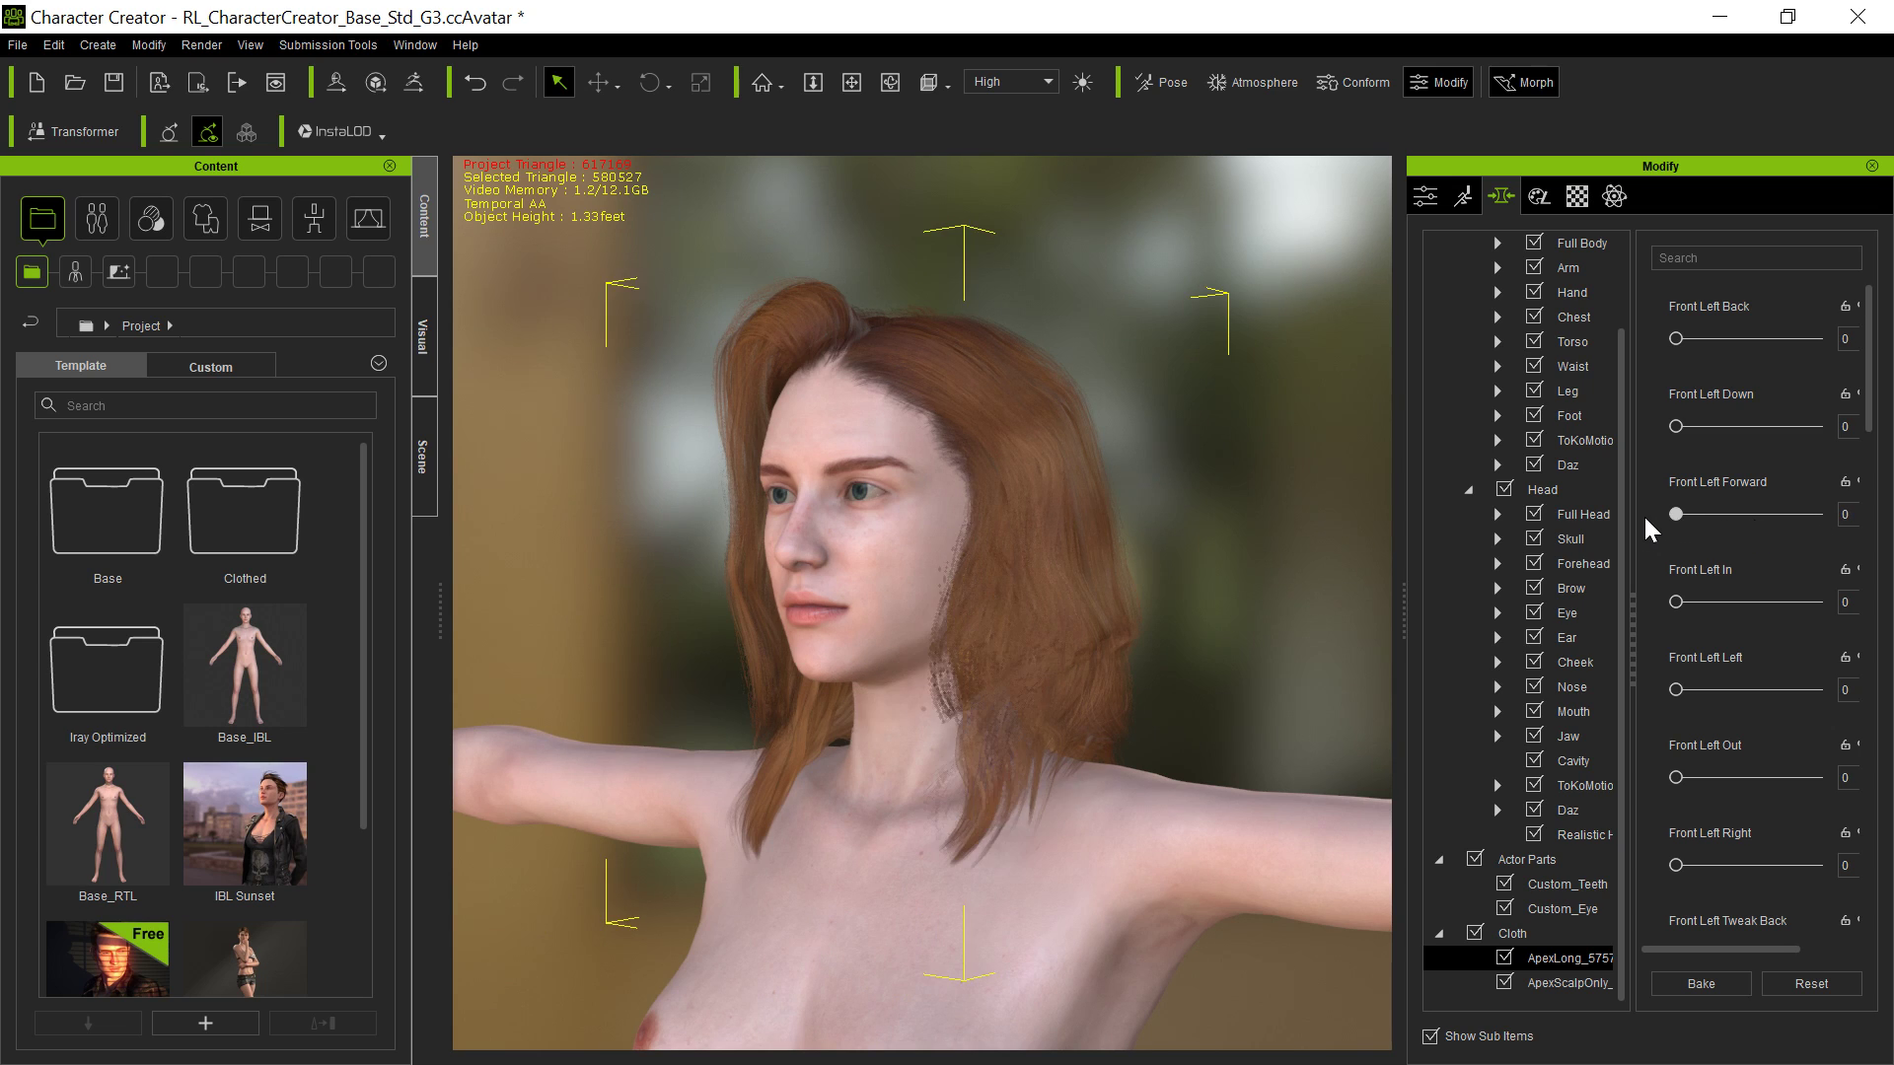
# Transfer skin weights to the ApexLong mesh using the Hair template.
pyautogui.click(1427, 199)
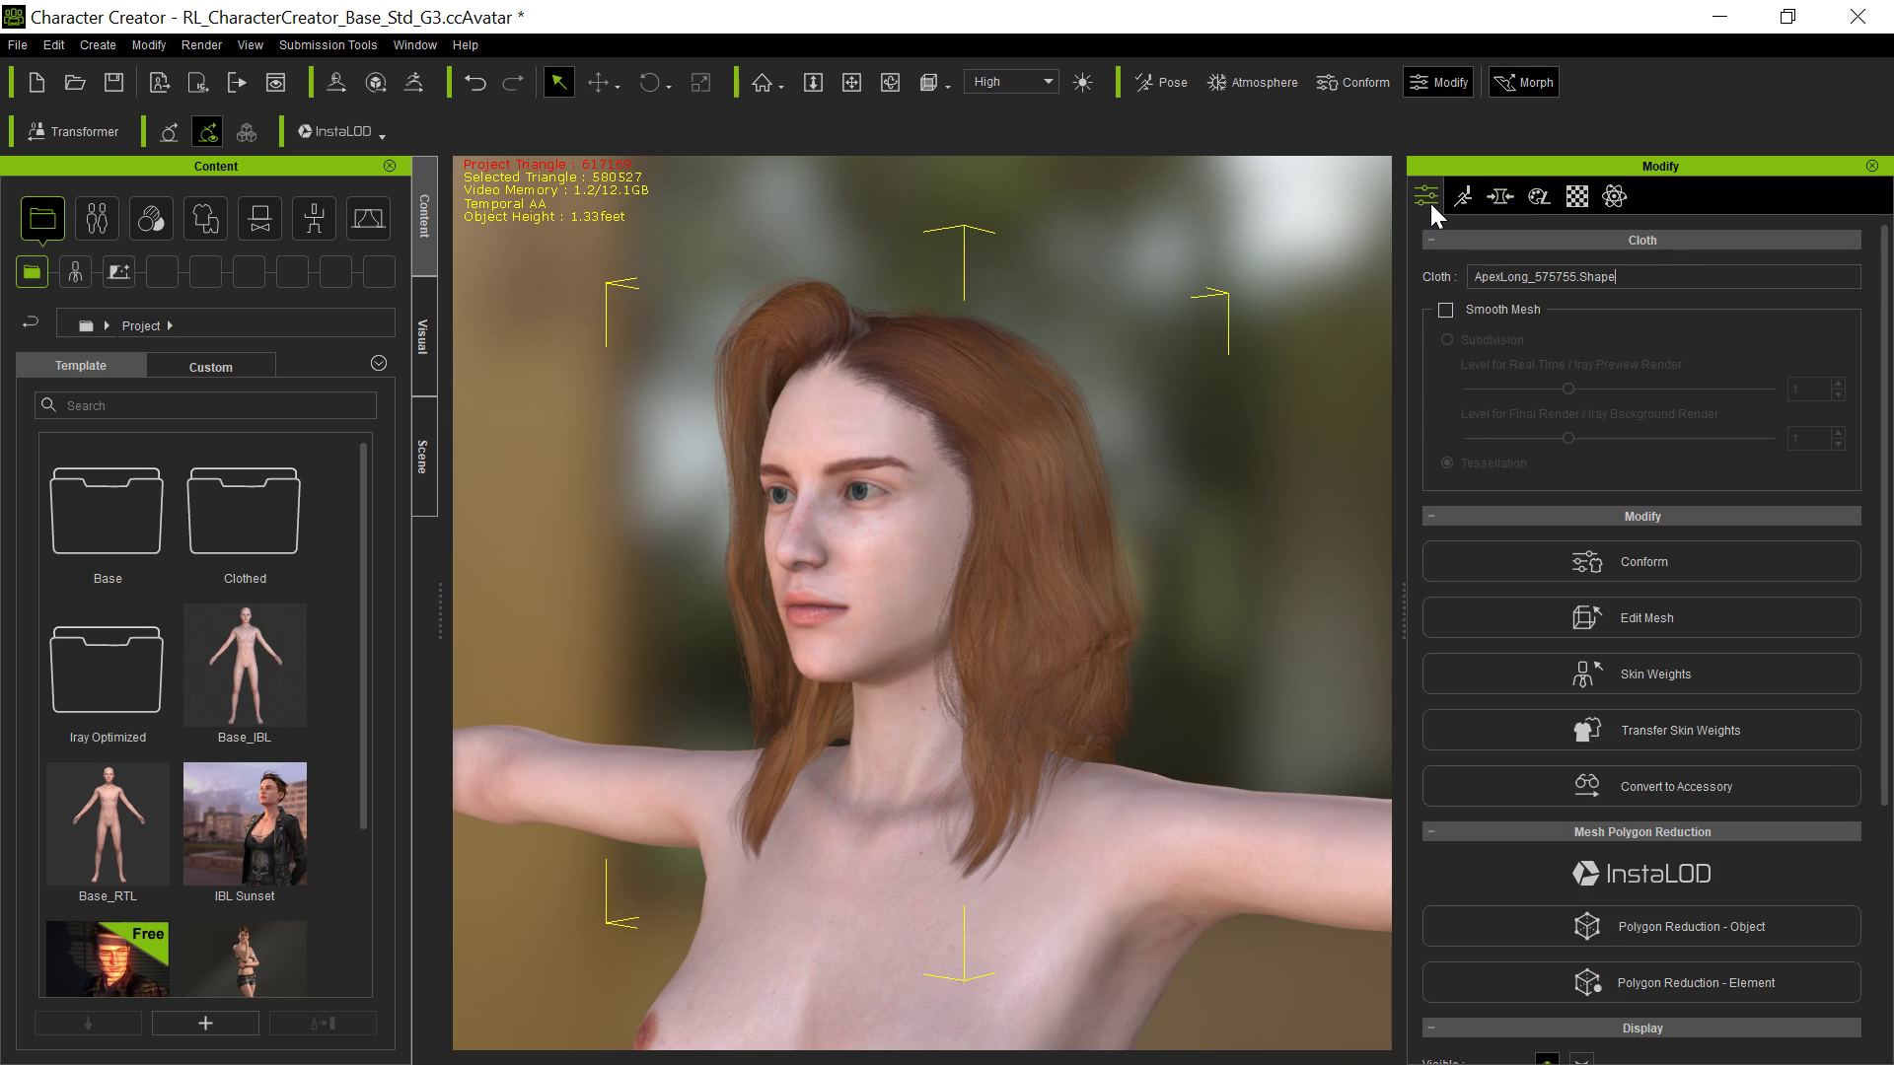
pyautogui.click(1720, 736)
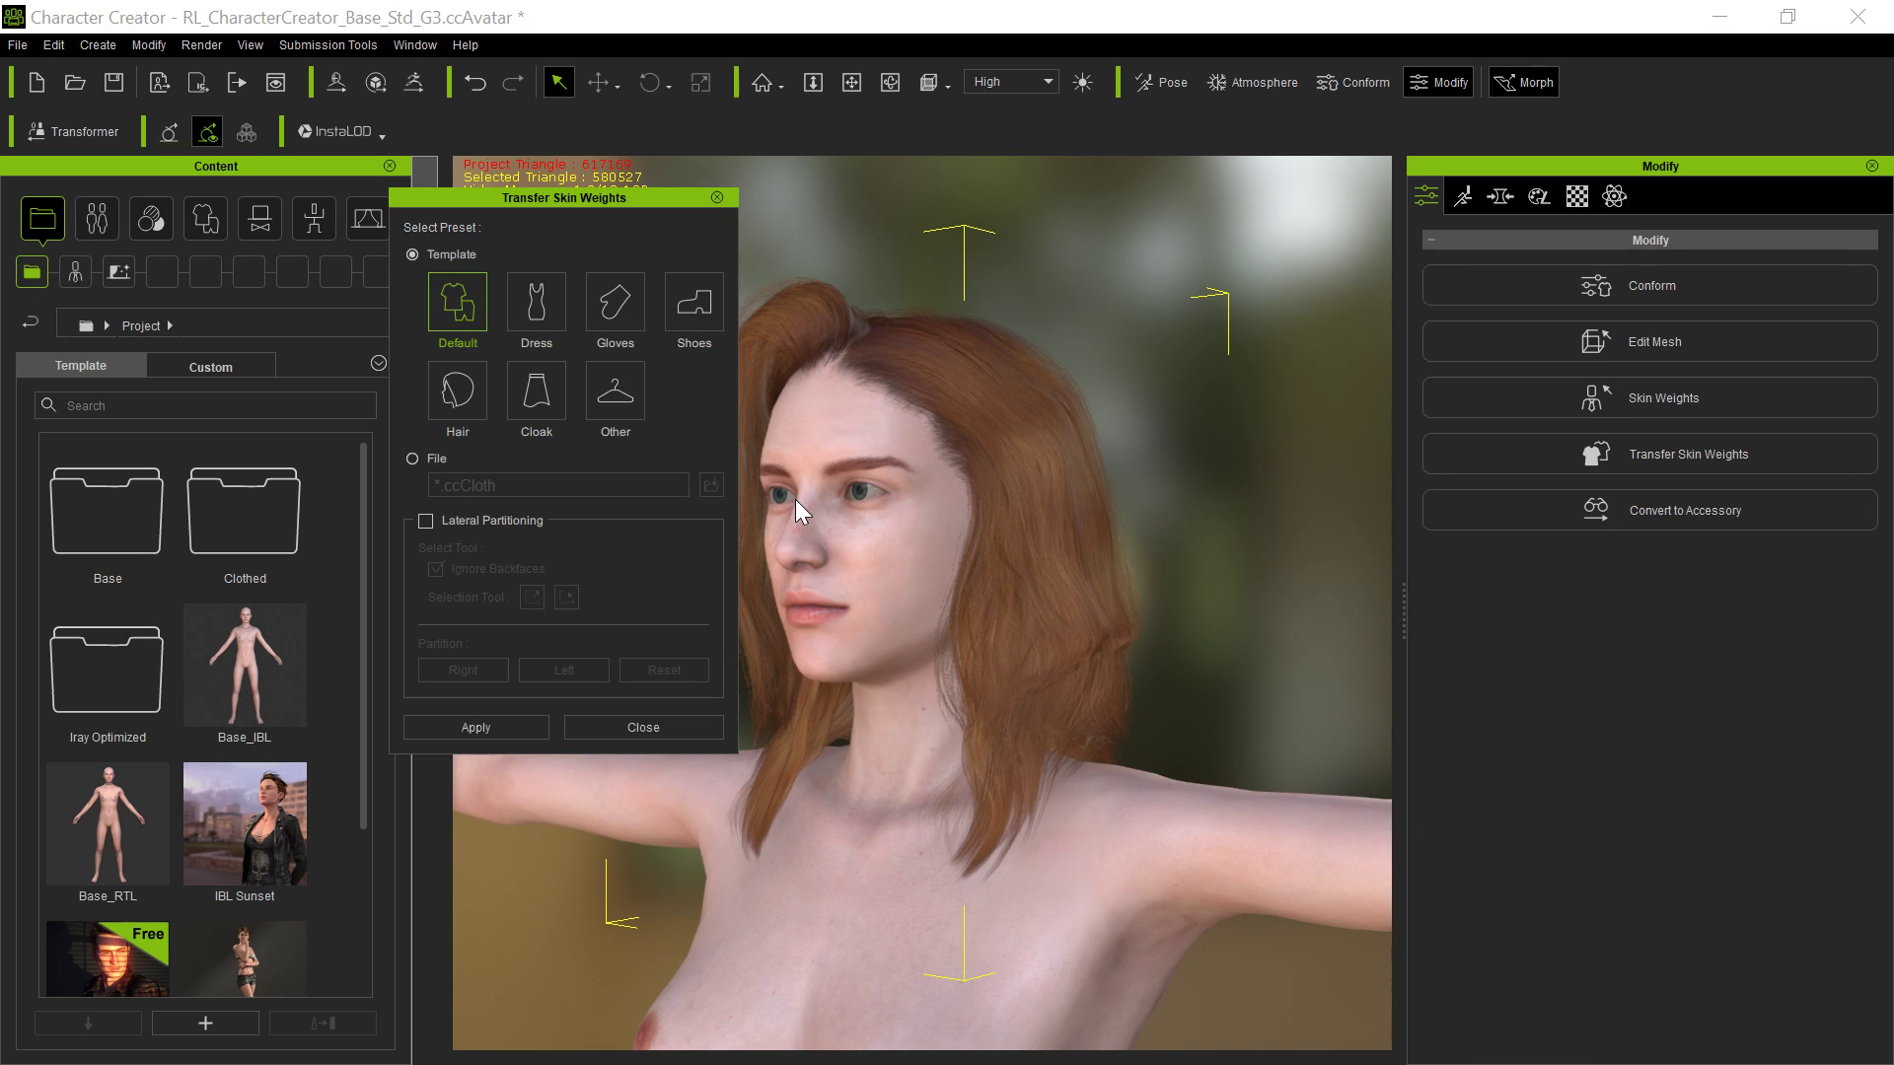
pyautogui.click(452, 401)
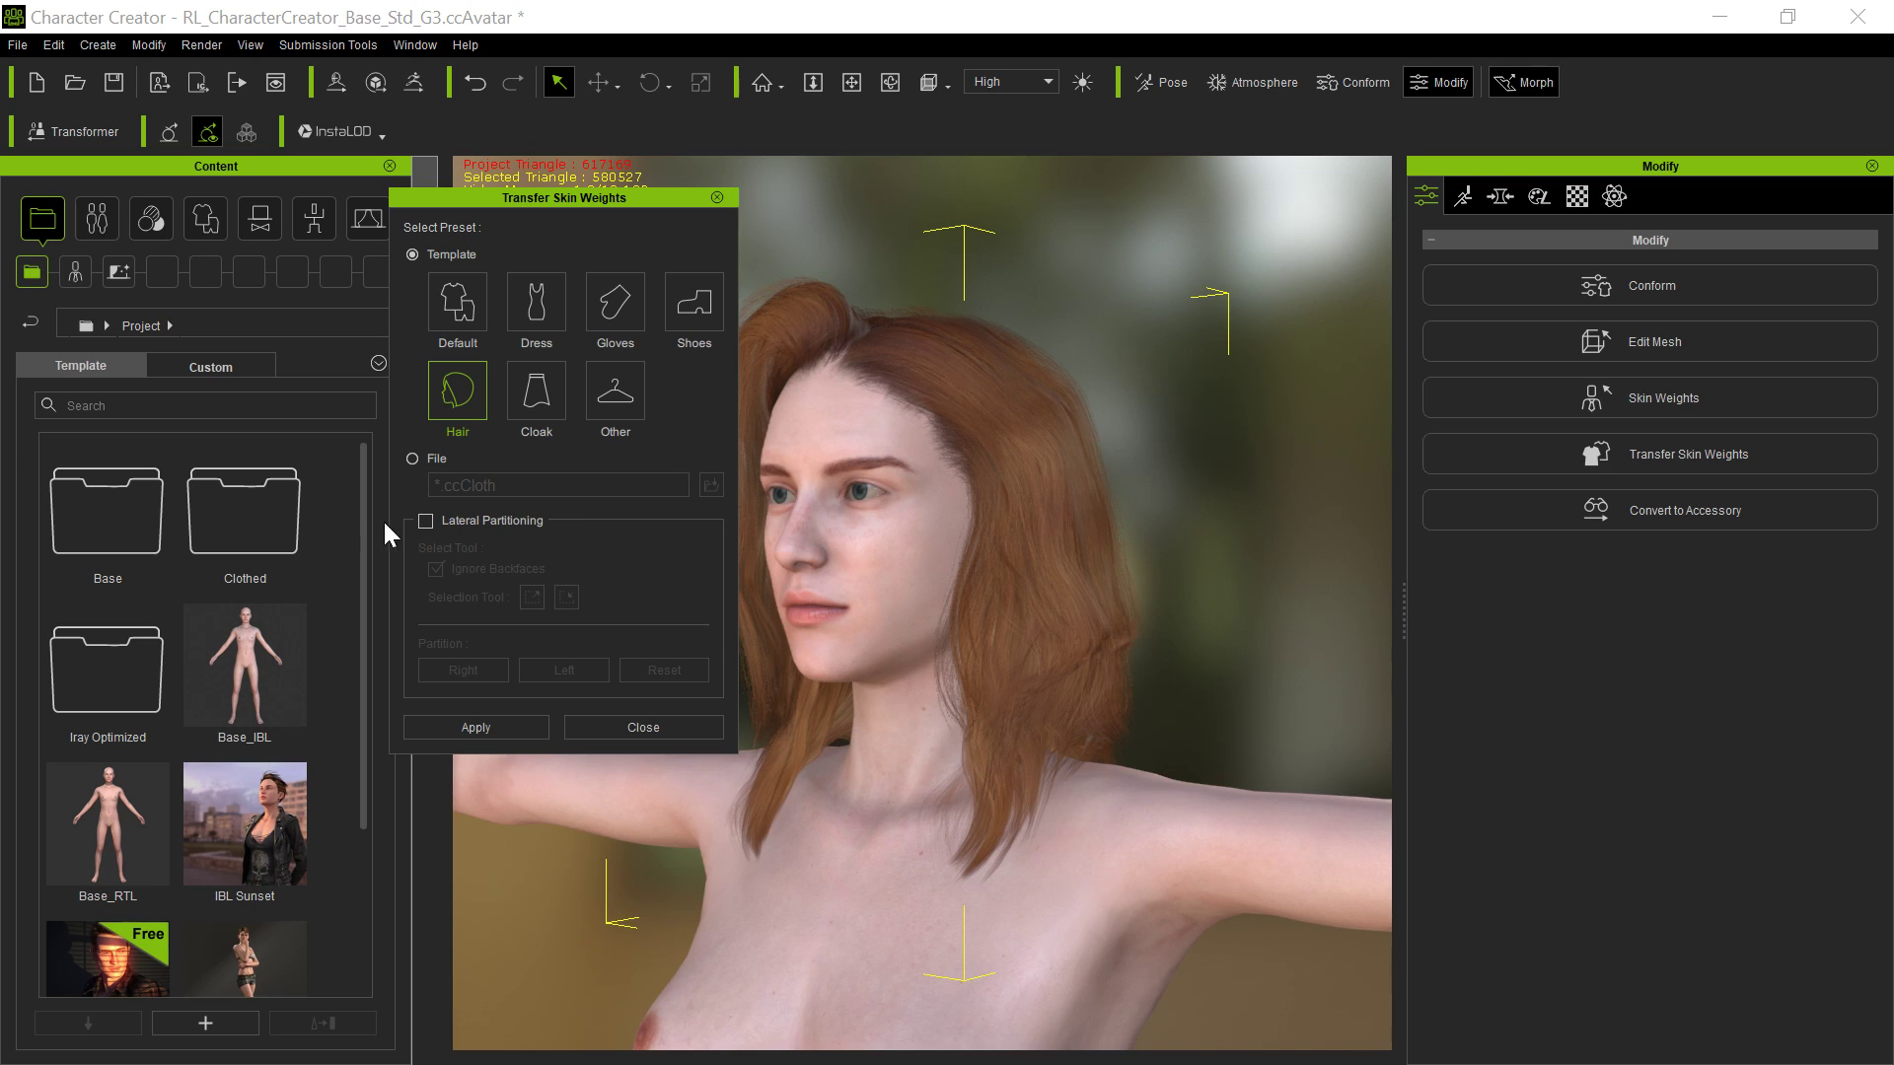
pyautogui.click(481, 728)
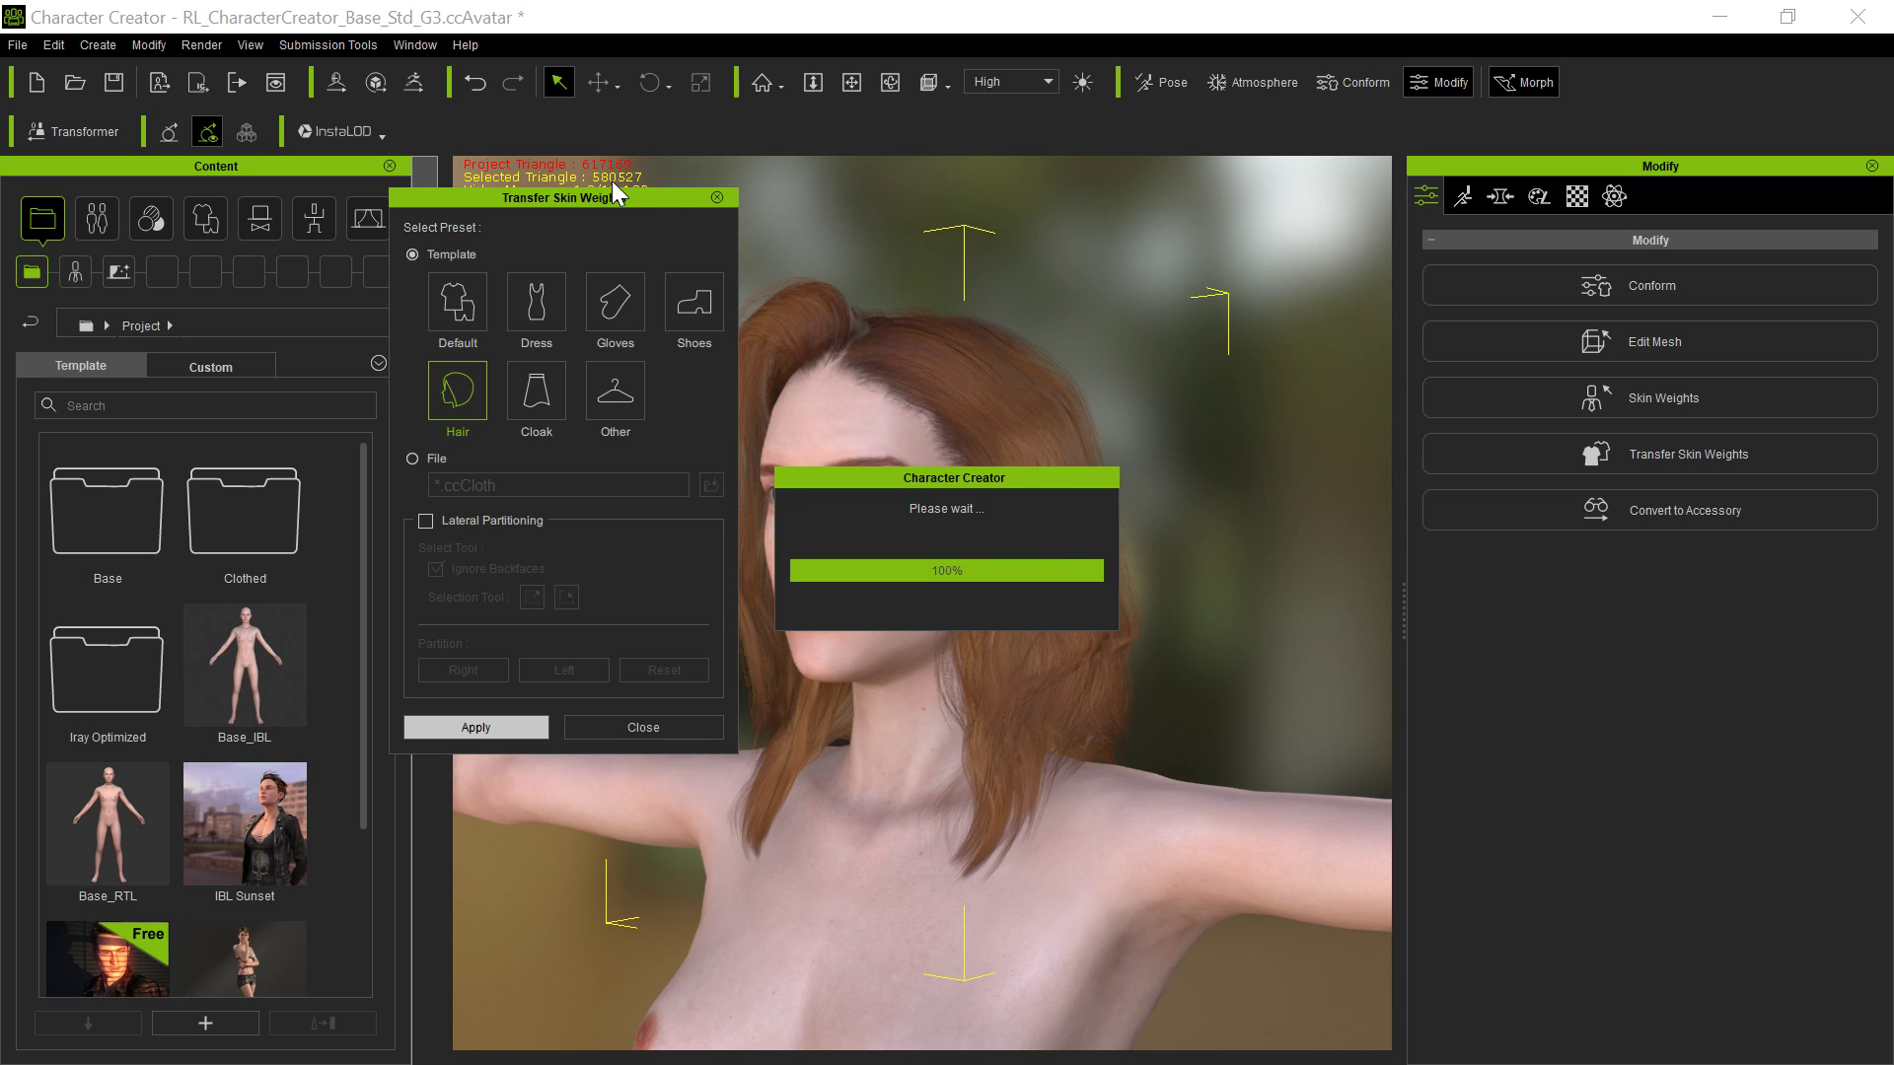
pyautogui.click(659, 734)
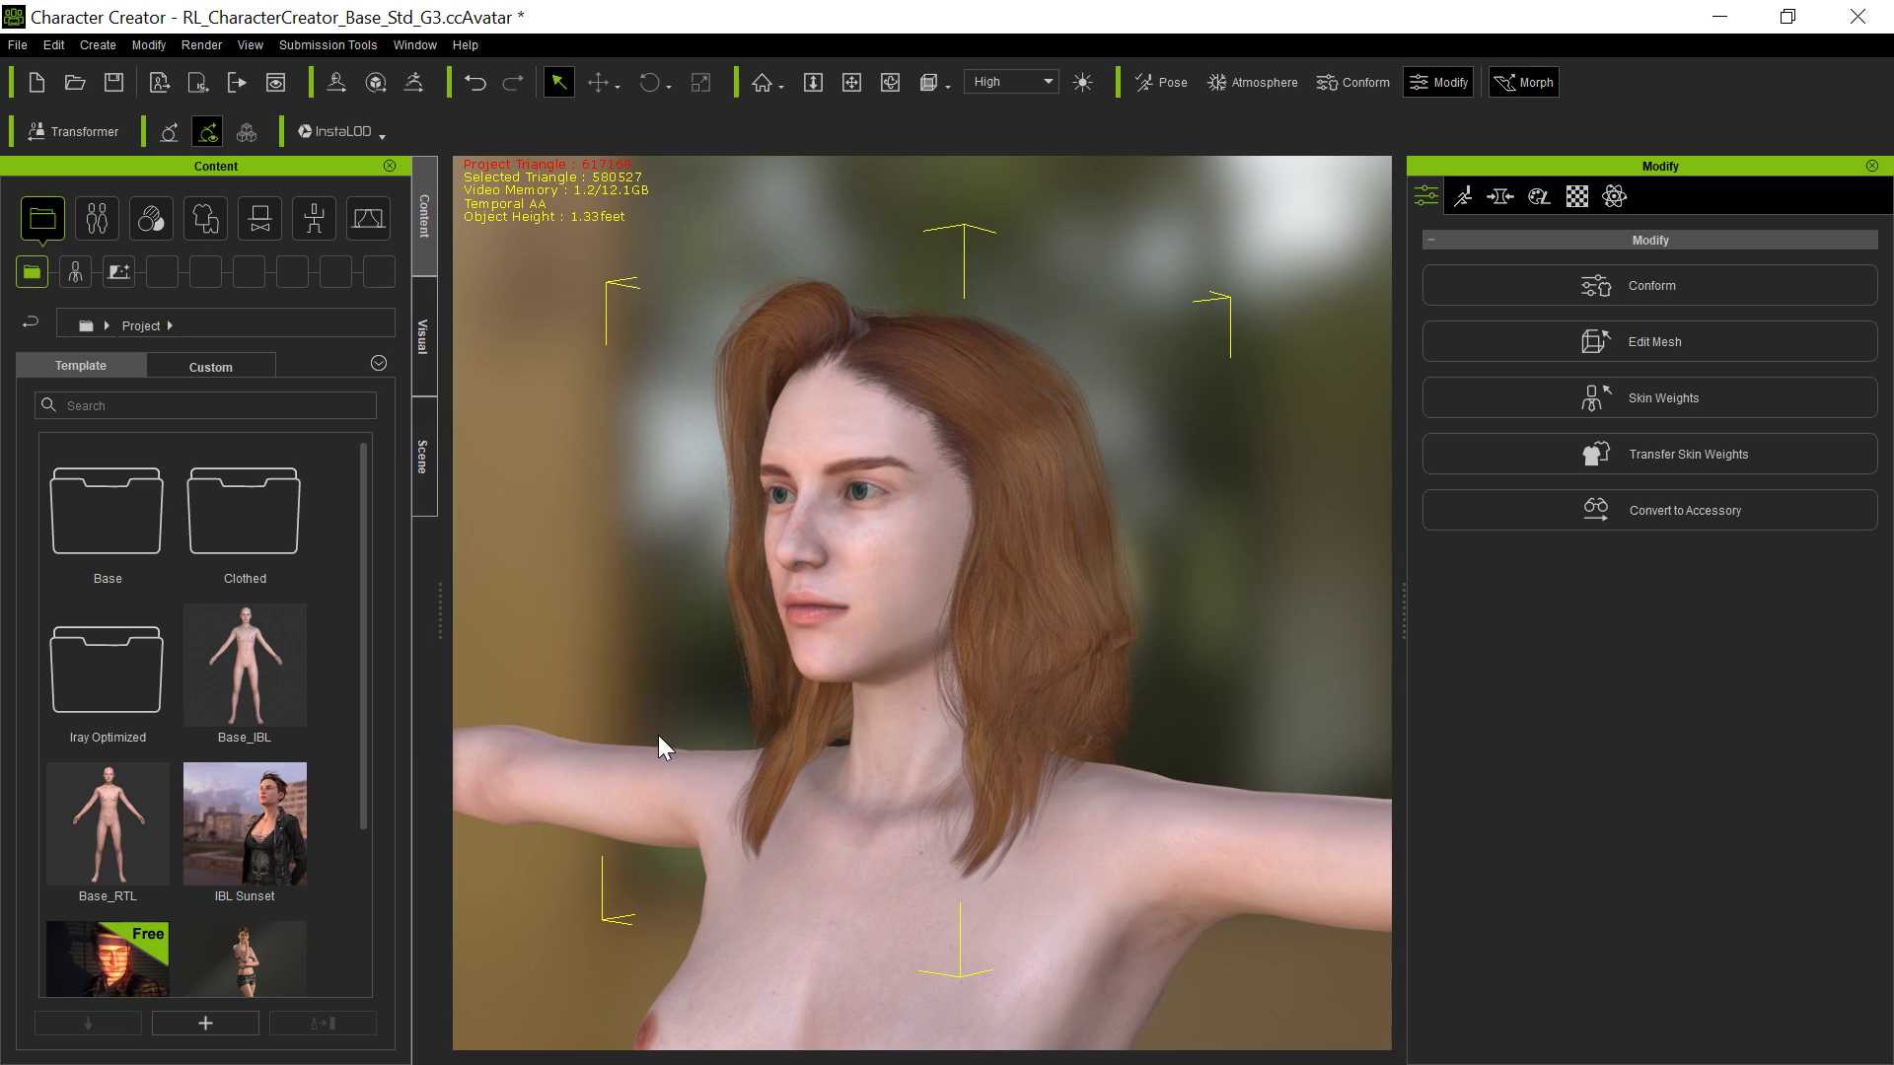
# Select the converted ApexLong hair and set its Front Left Out morph to 100.
pyautogui.click(1071, 593)
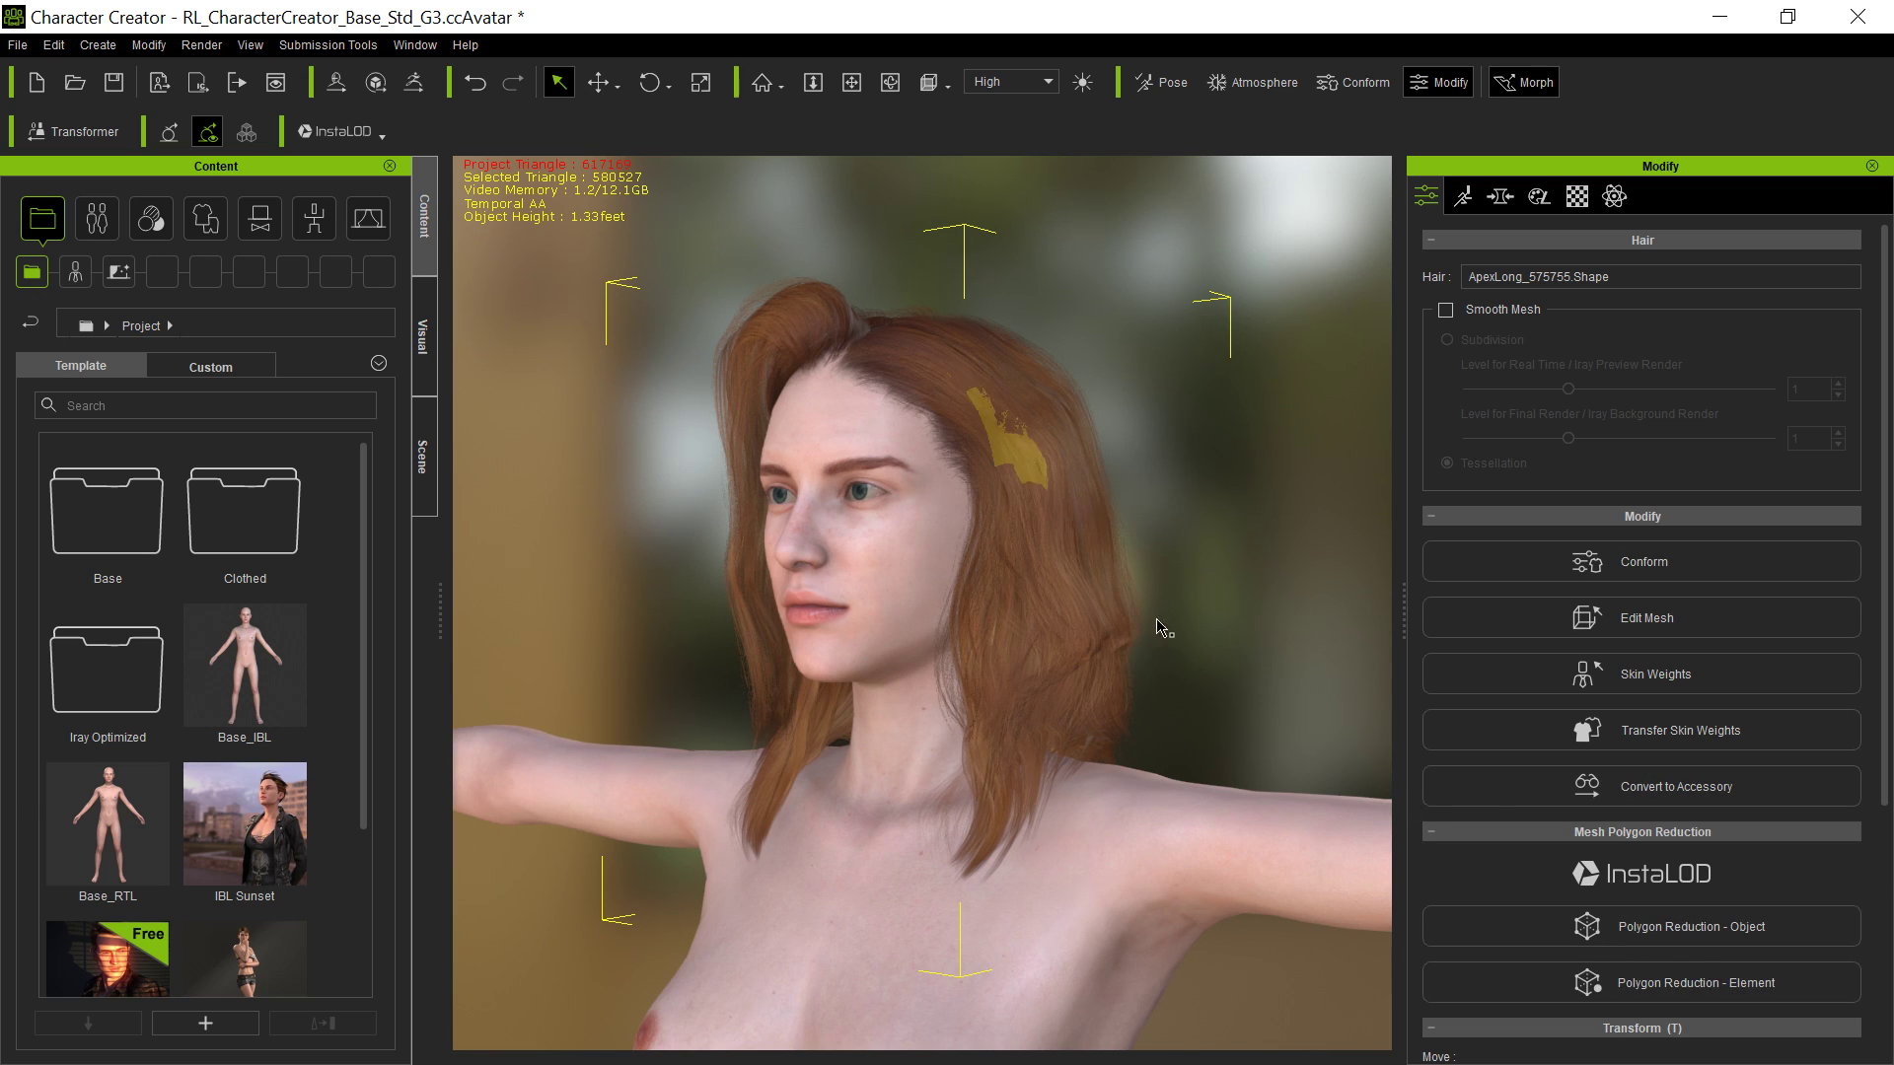
pyautogui.click(1510, 193)
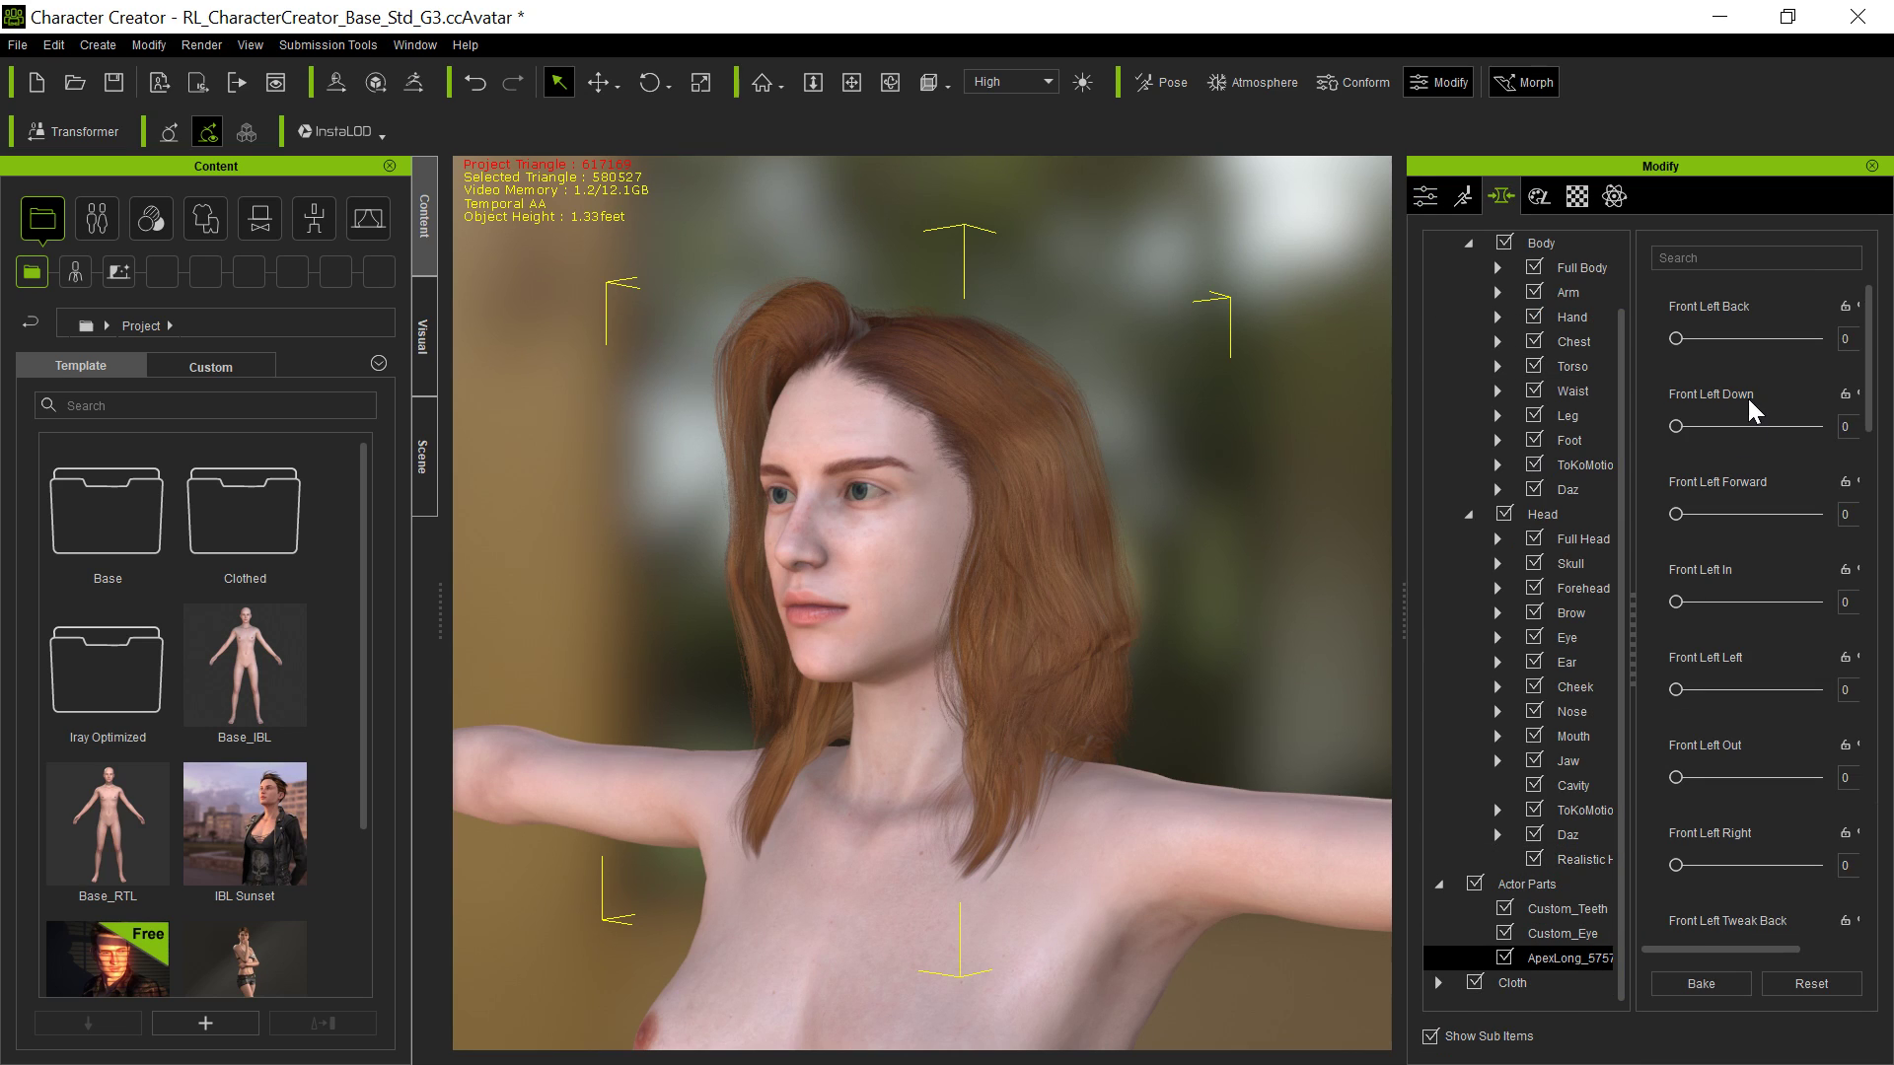
pyautogui.moveTo(1676, 779); pyautogui.dragTo(1817, 781)
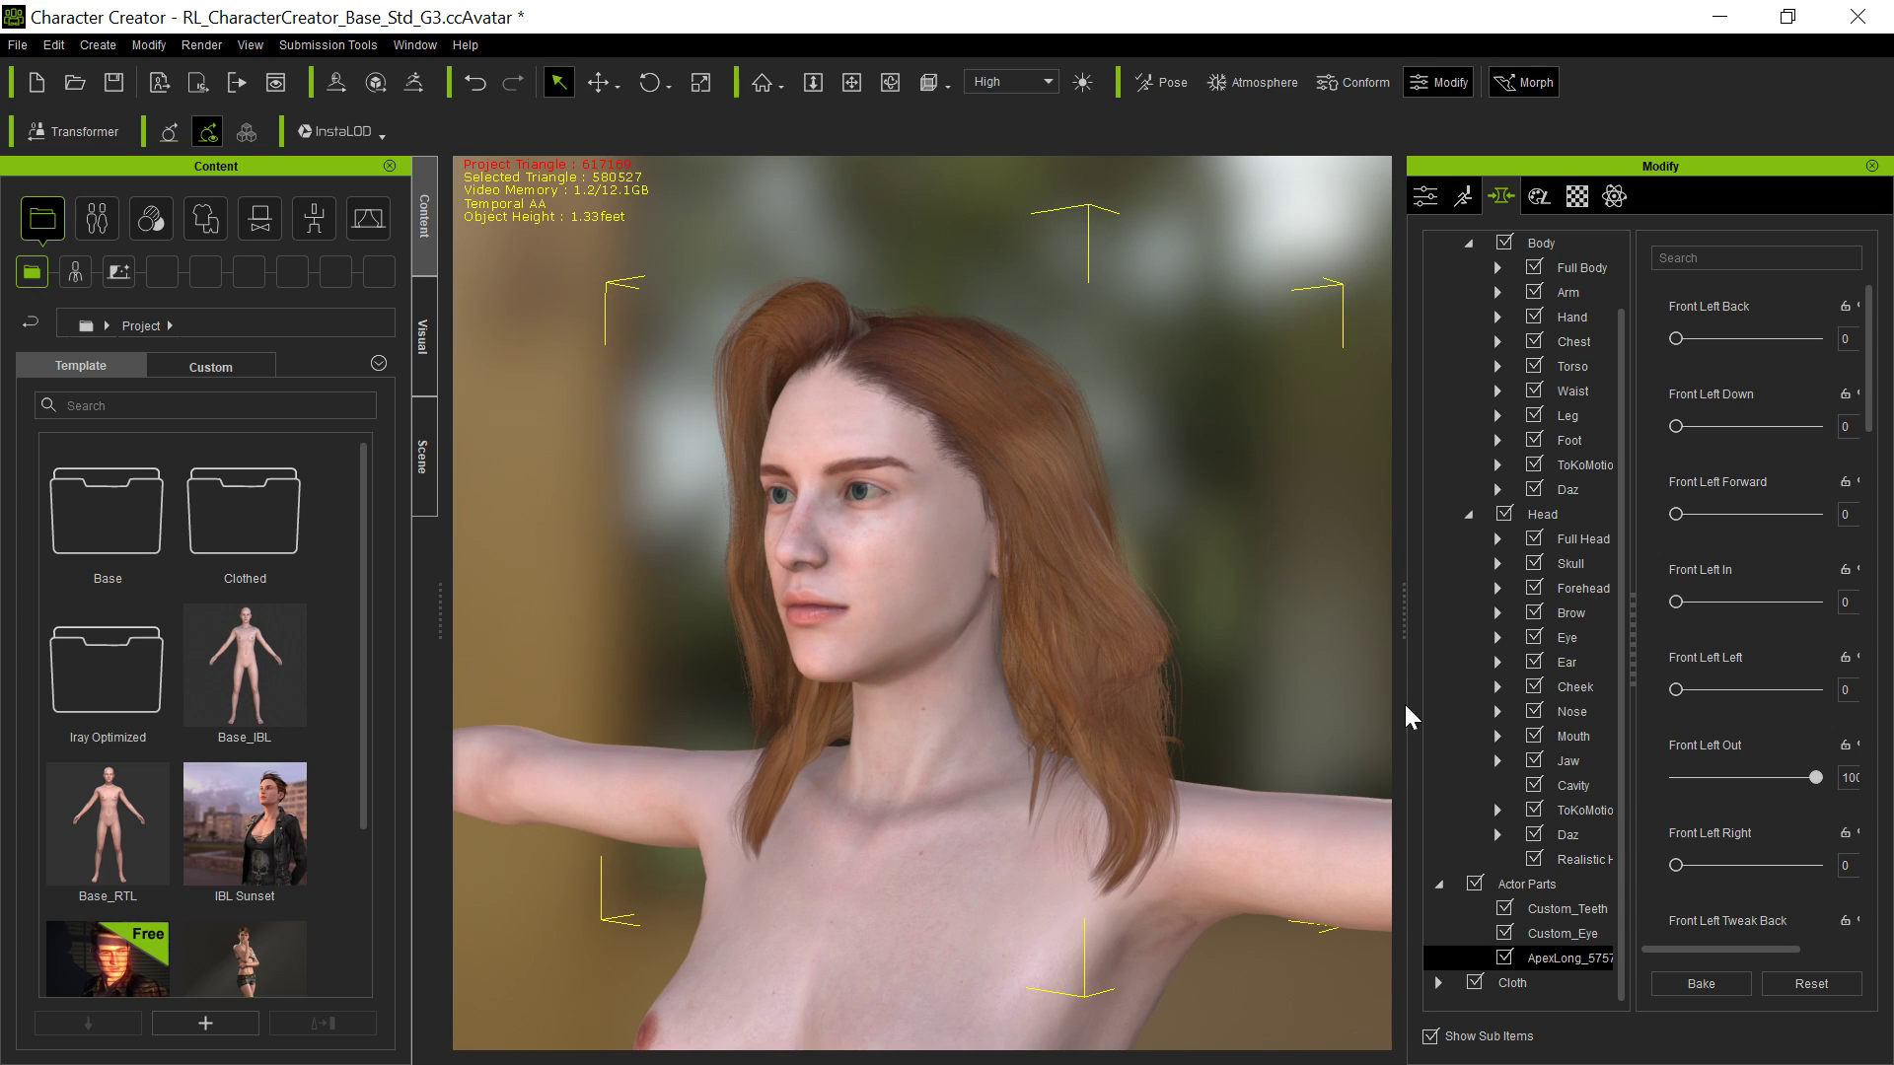
pyautogui.moveTo(1874, 426)
pyautogui.mouseDown()
pyautogui.moveTo(1859, 952)
pyautogui.moveTo(1867, 426)
pyautogui.mouseUp()
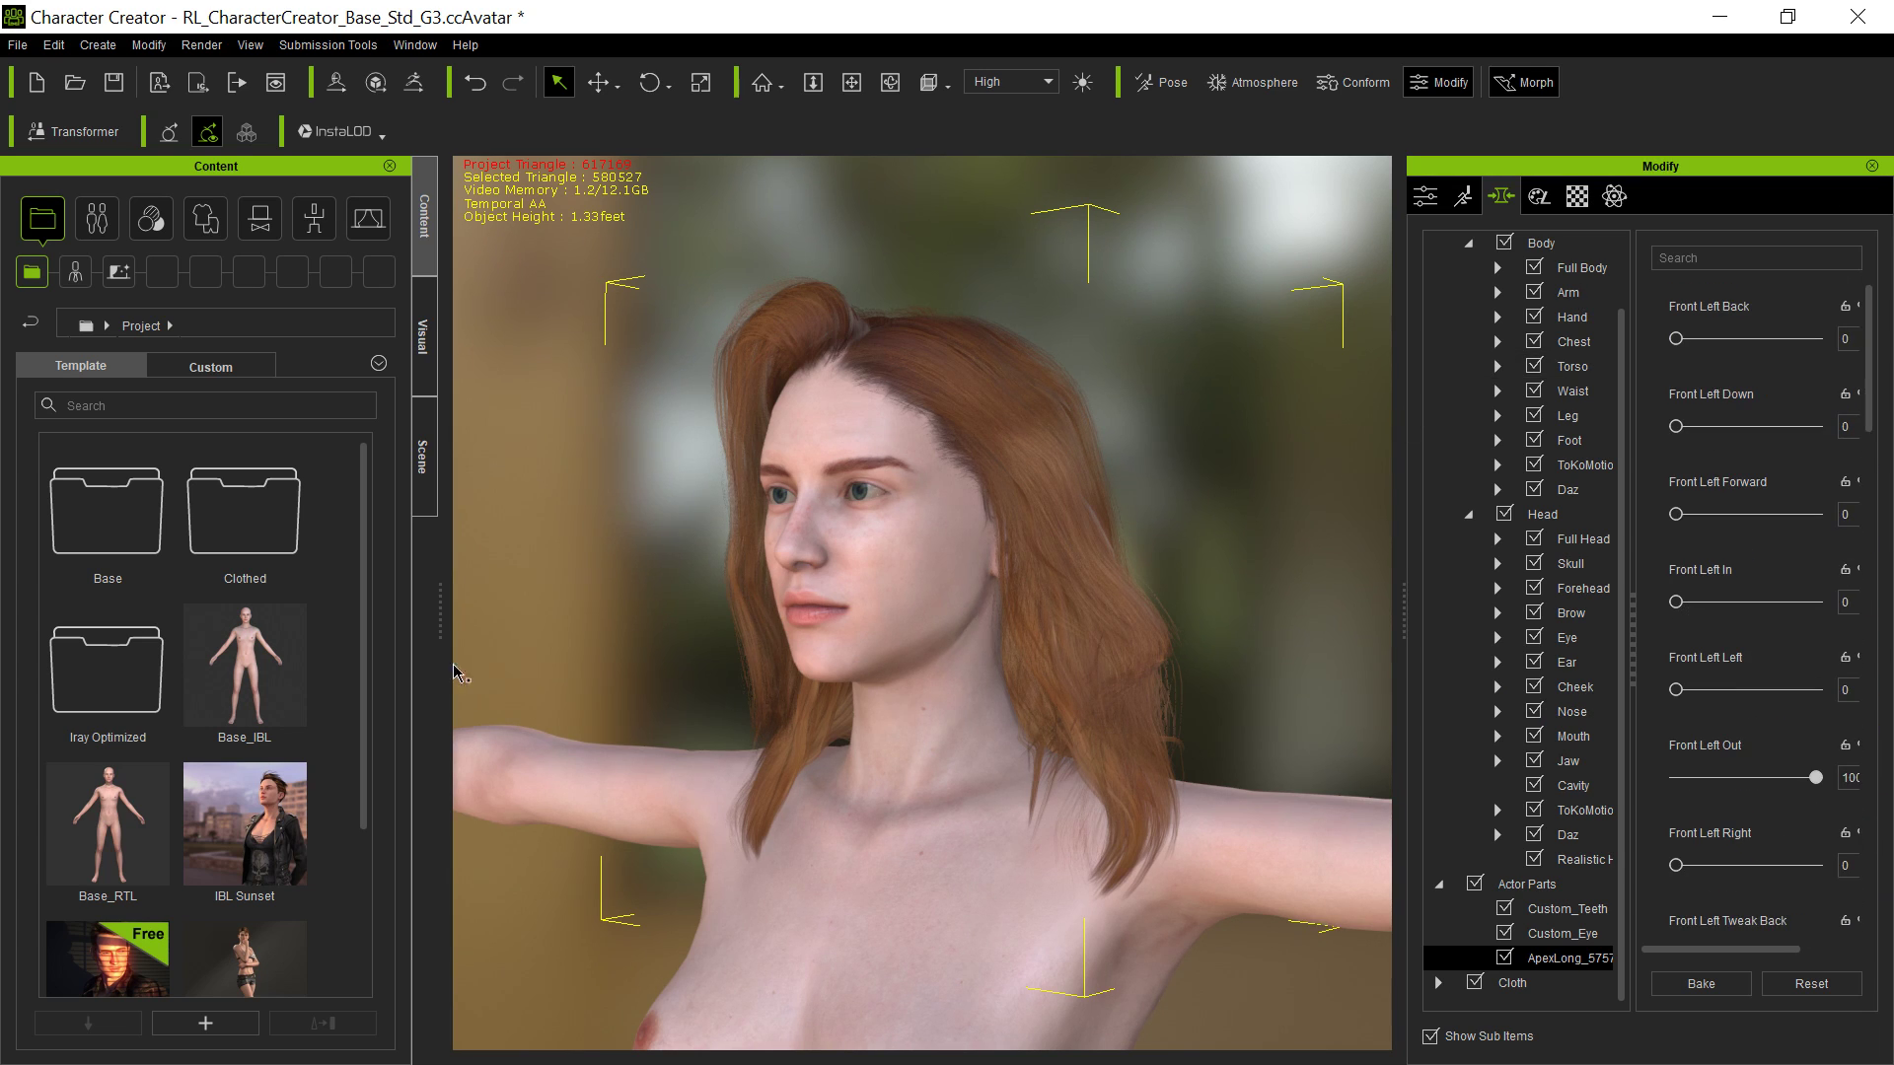